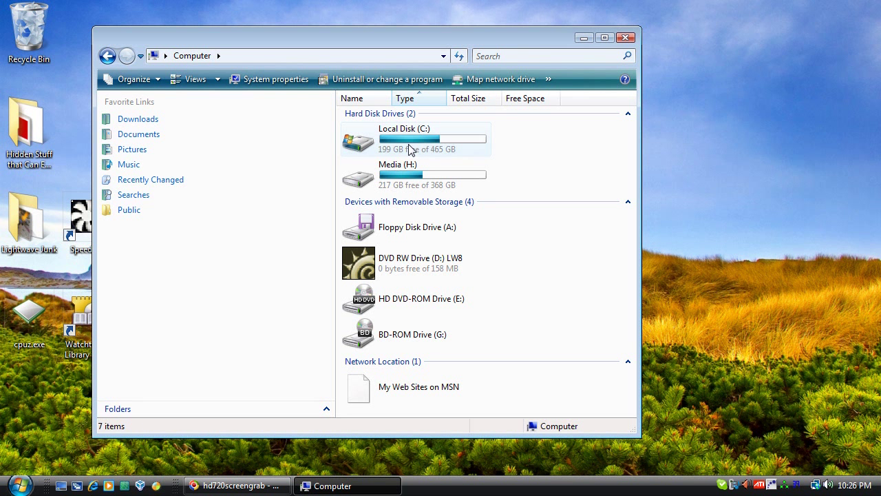
Step: Cut the LightWave folder from Program Files (x86) on Local Disk (C:)
double_click(410, 150)
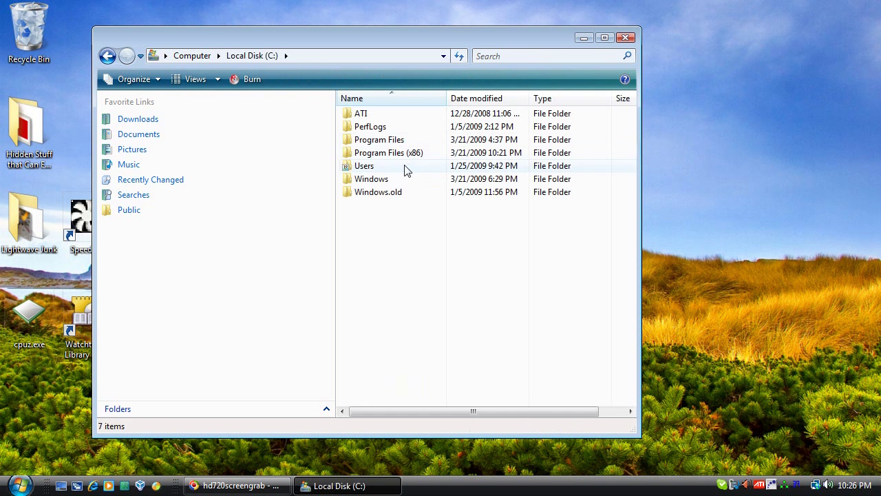
left_click(407, 157)
double_click(407, 155)
scroll(474, 206, "down", 6)
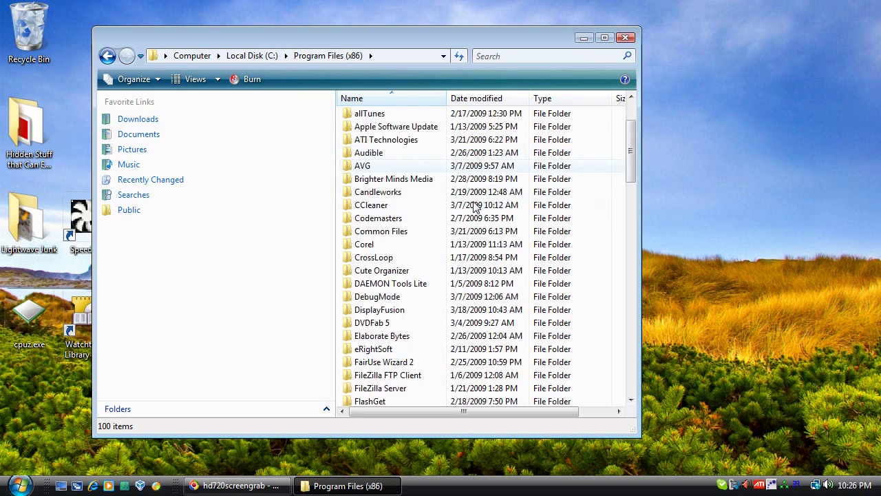
scroll(474, 207, "down", 5)
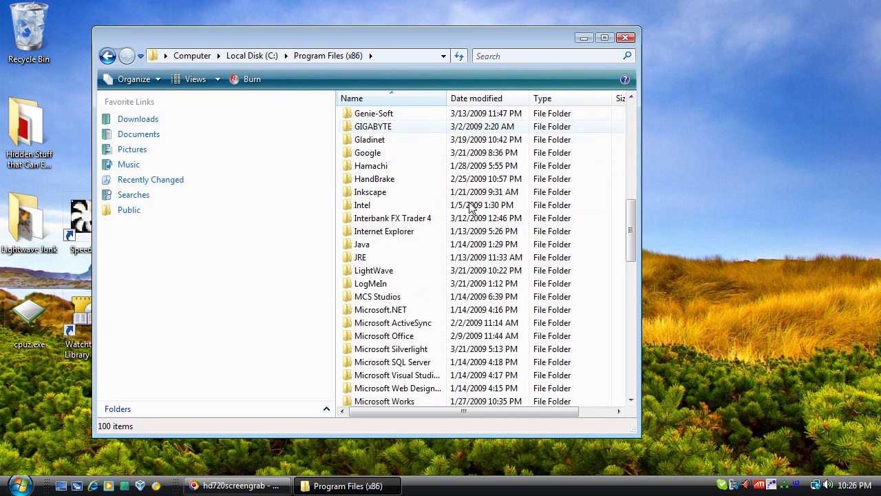
left_click(422, 272)
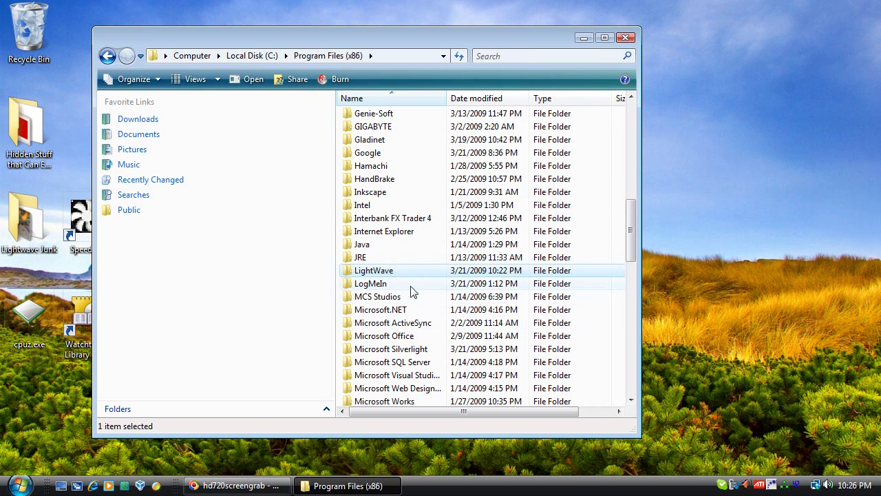
right_click(434, 274)
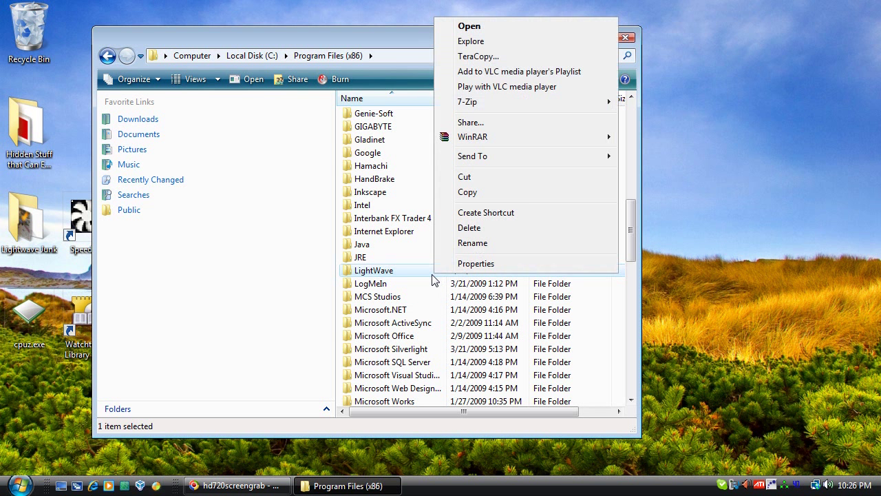
left_click(523, 179)
Step: Paste the LightWave folder into the root of Local Disk (C:) and sort the contents by name in ascending order
left_click(252, 55)
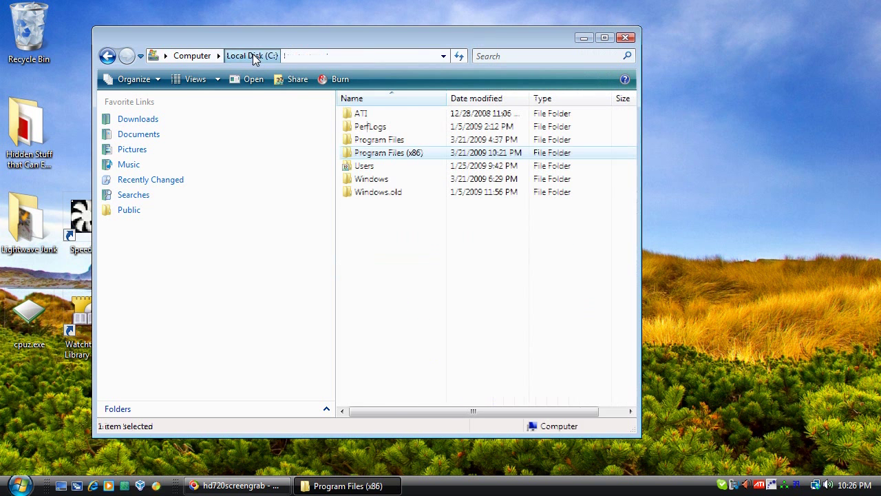
right_click(419, 242)
left_click(476, 347)
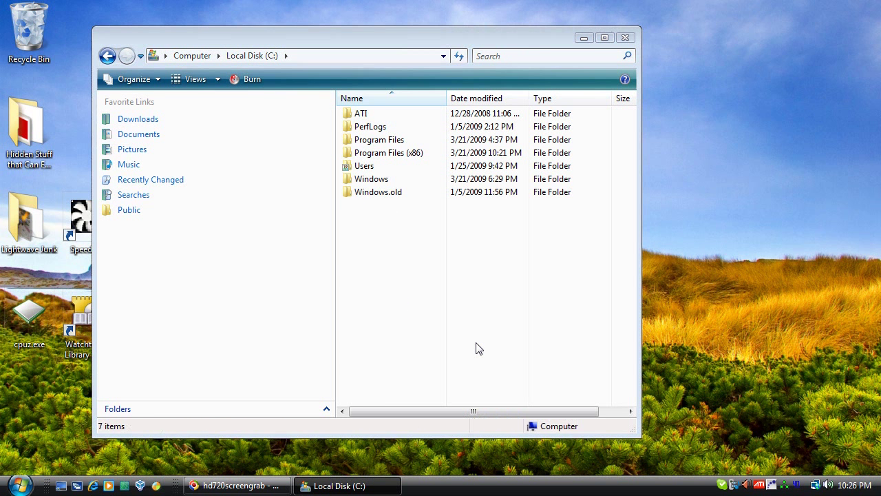
left_click(359, 99)
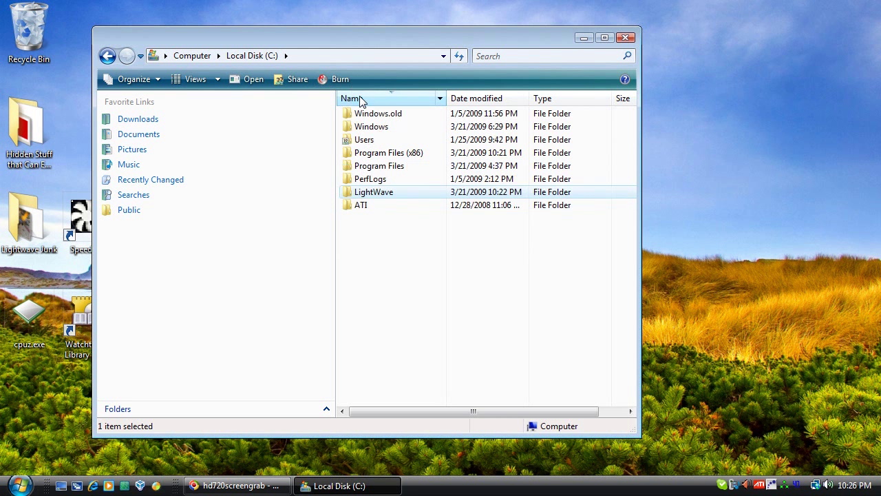
left_click(359, 98)
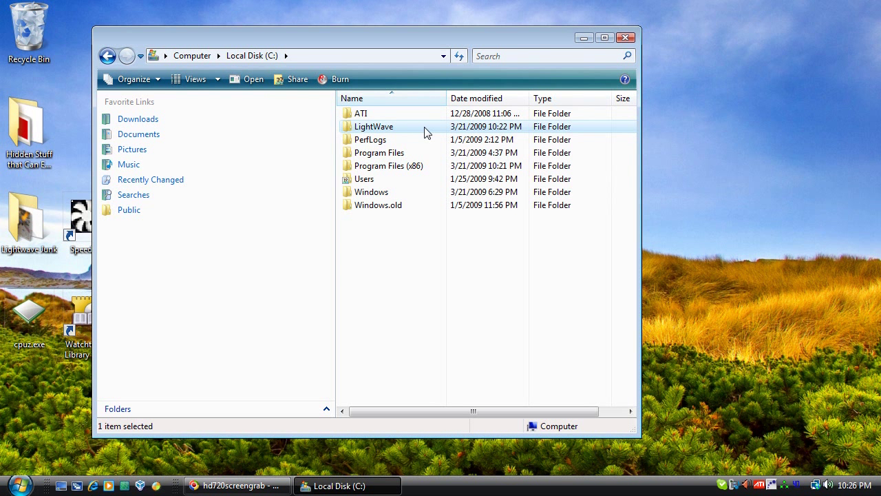
Step: Rename the moved LightWave folder as Lightwave, with a lowercase w
left_click(402, 133)
left_click(398, 134)
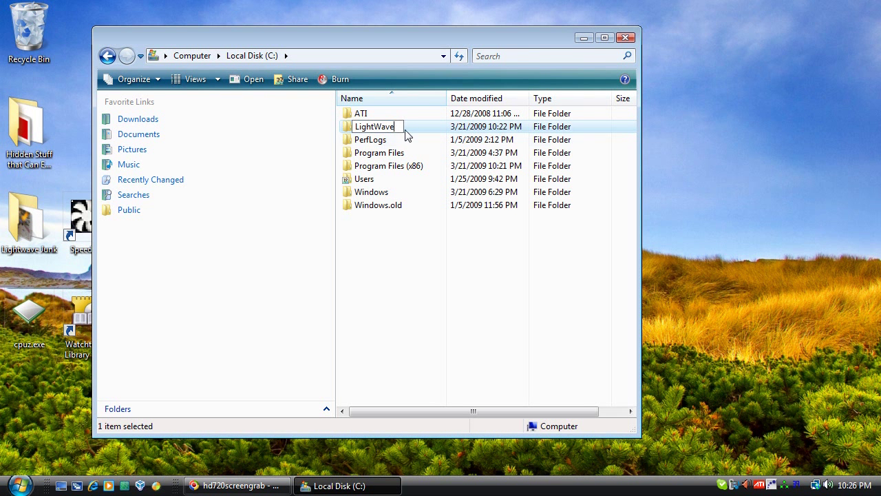
key("Return")
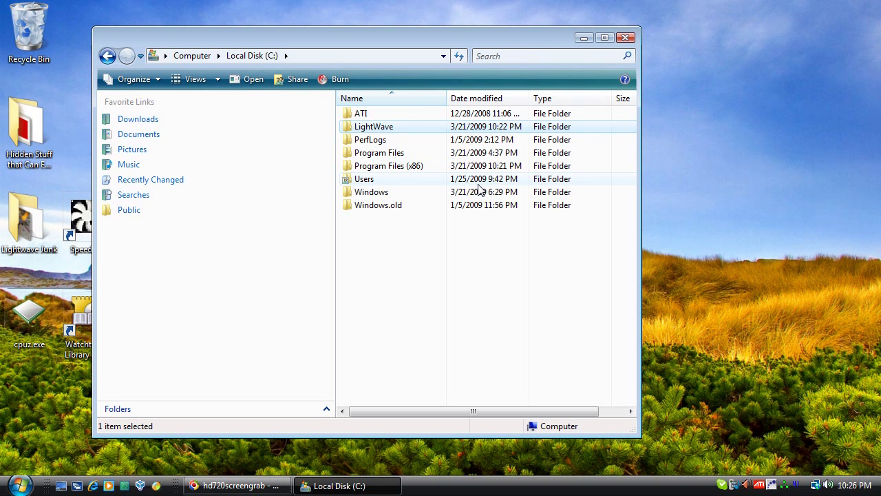
left_click(376, 131)
key("Delete")
type("w")
key("Return")
Step: Open the Programs folder inside C:\Lightwave and launch lightwav.exe
key("Return")
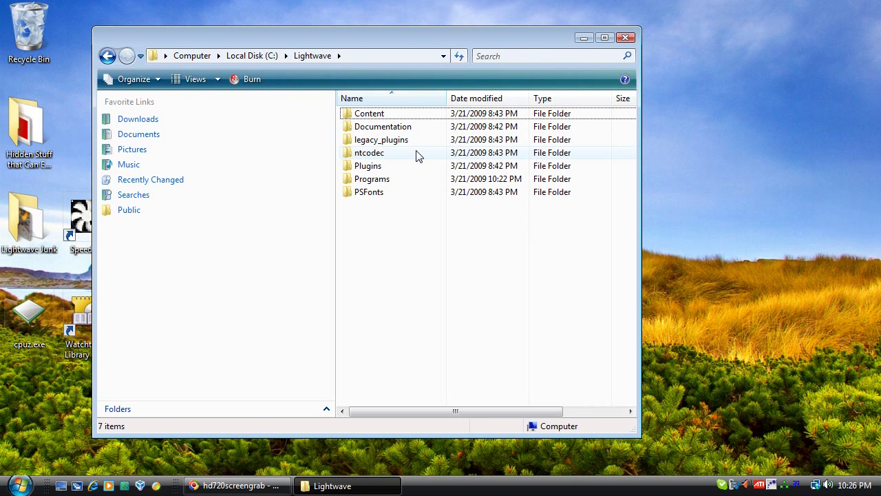
left_click(381, 99)
left_click(384, 100)
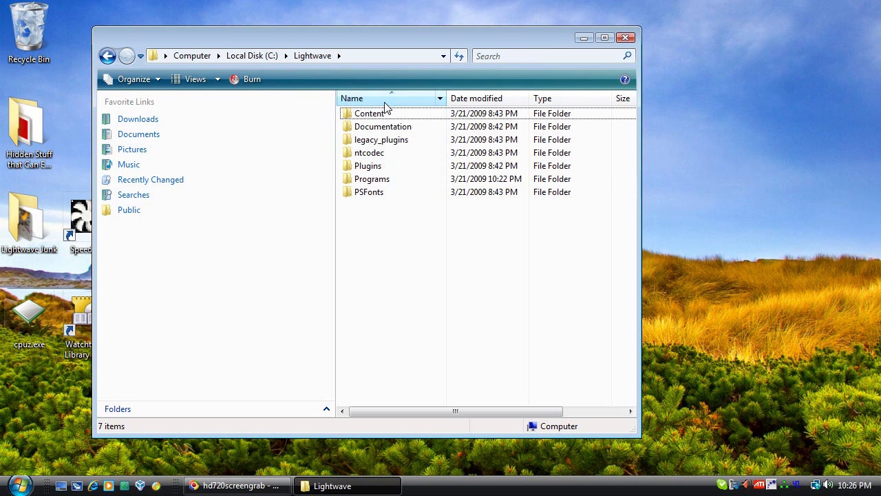
double_click(390, 180)
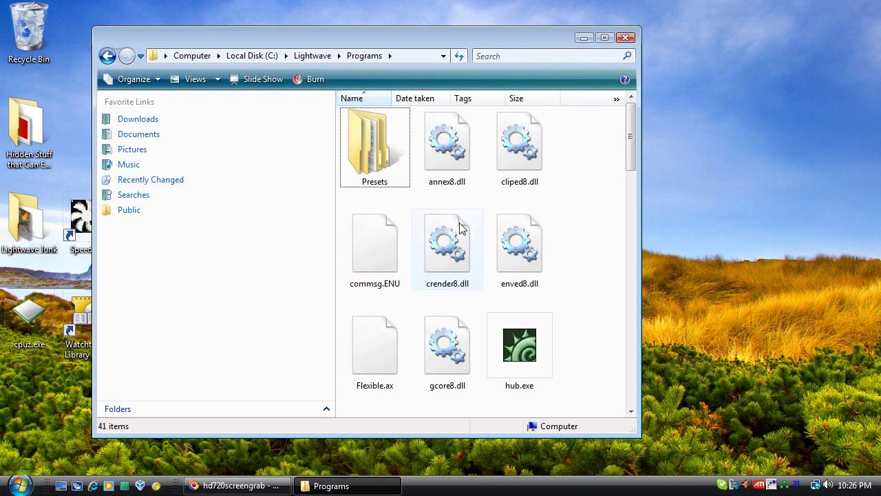
scroll(433, 210, "down", 5)
double_click(531, 278)
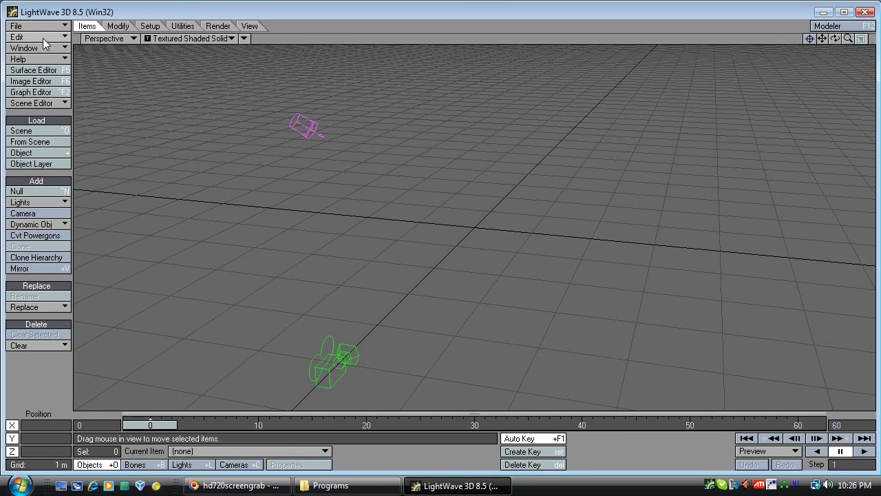
Step: Set the content directory in the general preferences to C:\Lightwave\Content and close the preferences
left_click(43, 38)
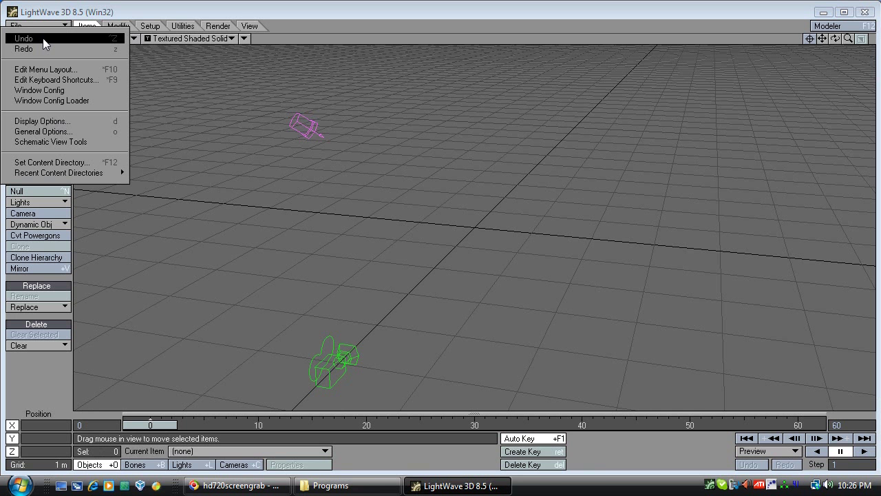
left_click(74, 126)
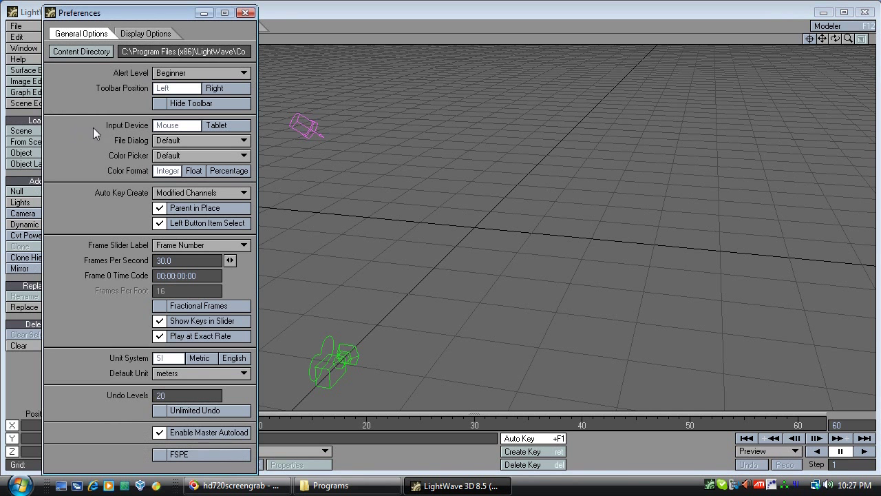
left_click(83, 52)
left_click(377, 177)
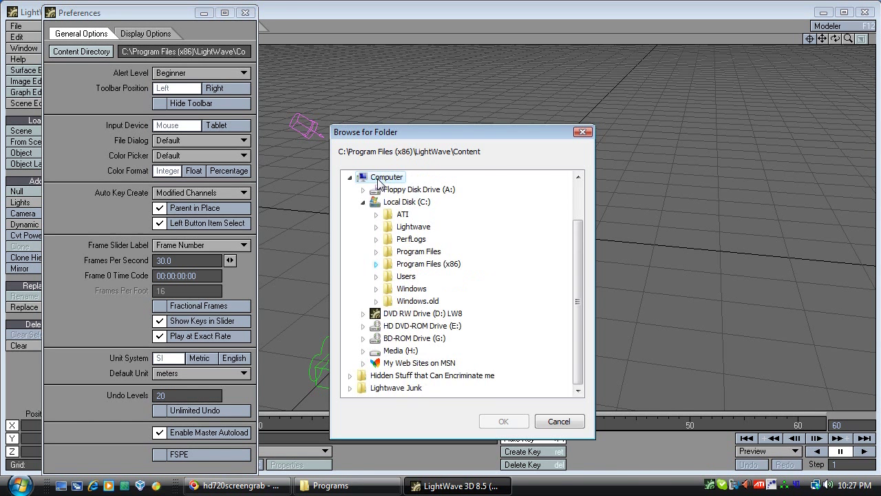
double_click(405, 228)
double_click(424, 239)
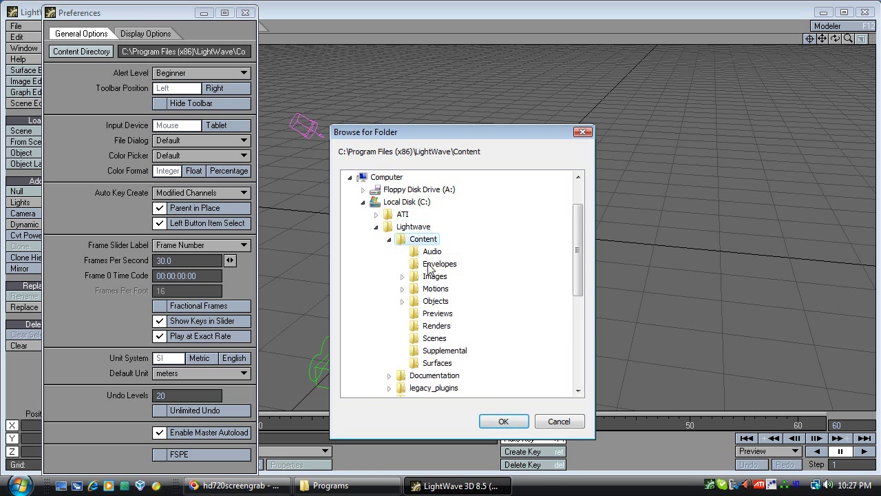
left_click(503, 420)
left_click(246, 13)
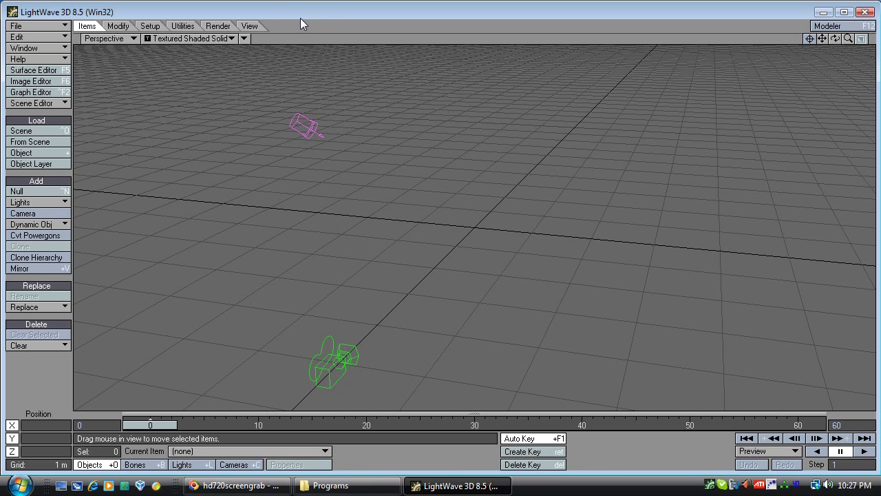
Step: Scan the C:\Lightwave\Plugins directory to load its plug-ins and finish editing plug-ins
key("alt+F11")
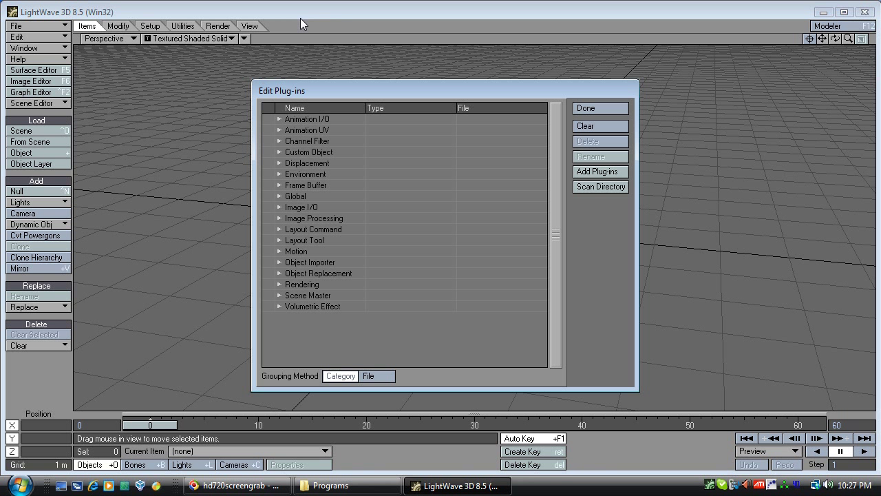
left_click(596, 187)
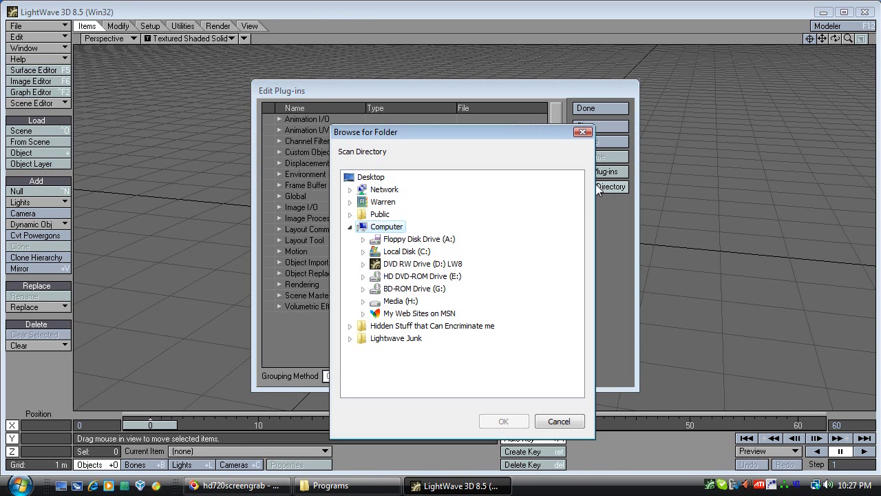
left_click(364, 252)
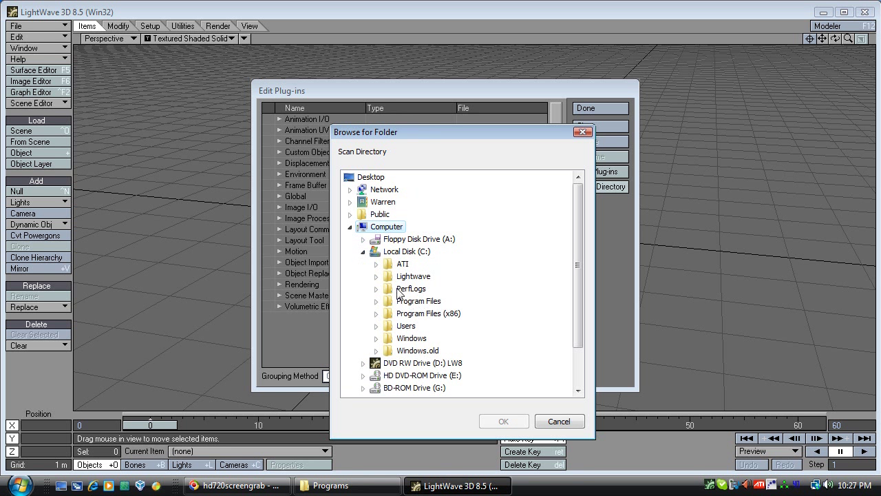
double_click(391, 276)
double_click(421, 339)
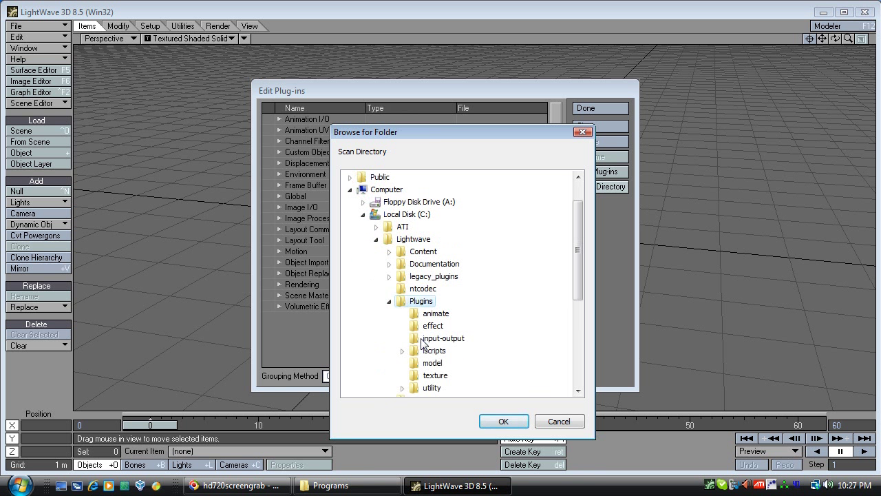
left_click(502, 421)
left_click(610, 337)
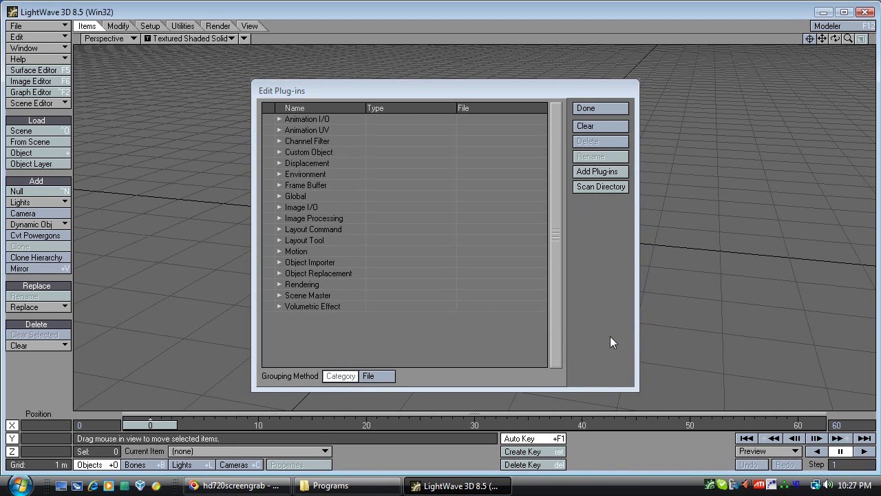
left_click(605, 109)
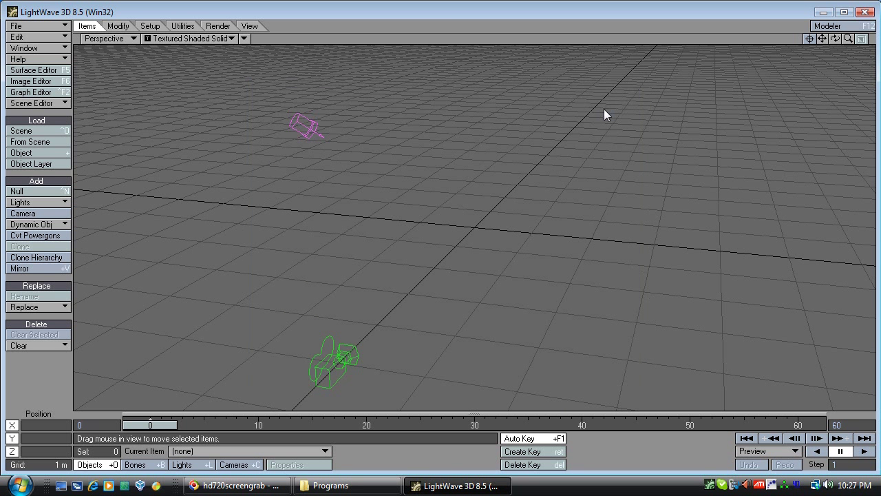
Step: Quit LightWave and confirm the exit
left_click(46, 26)
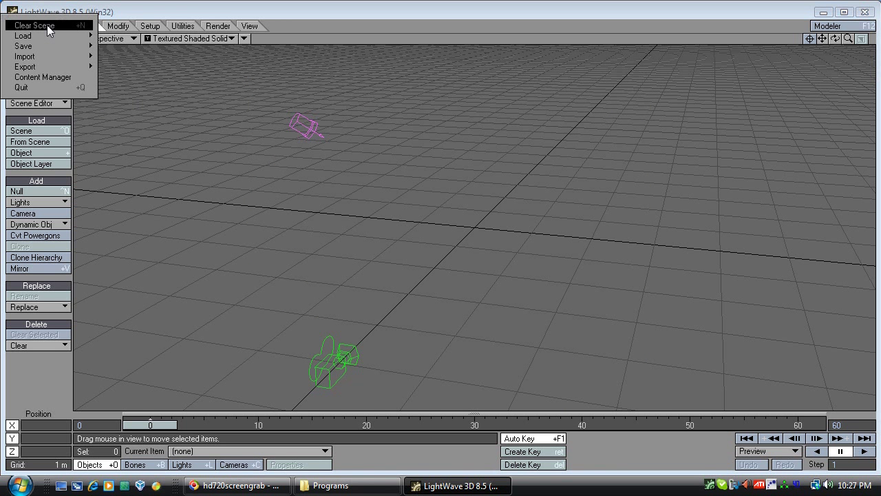
left_click(48, 87)
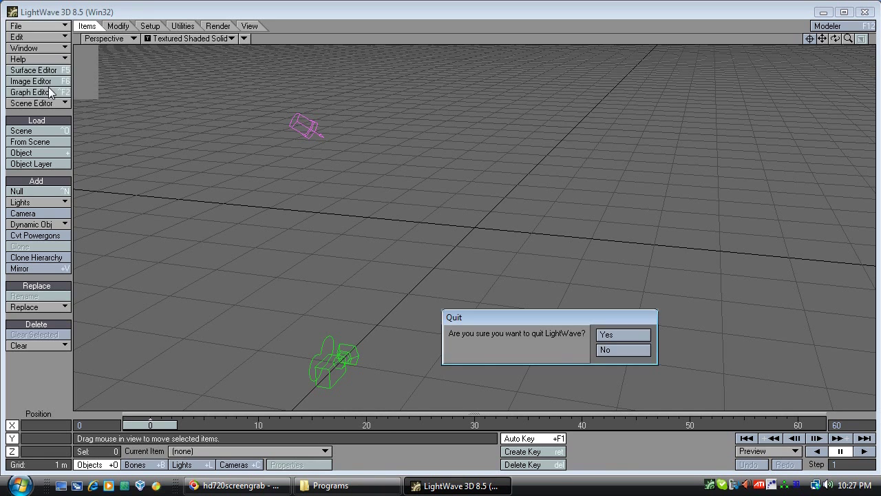
left_click(598, 337)
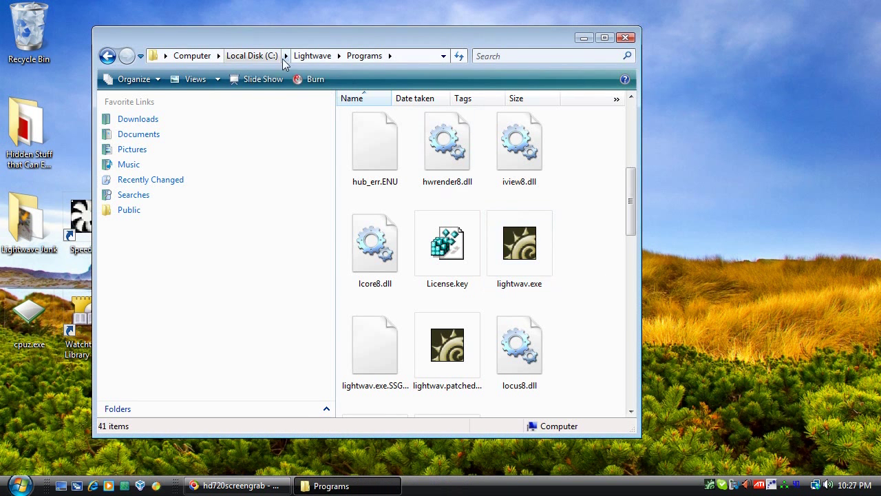
Step: Open file sharing for the Lightwave folder on Local Disk (C:) and add Everyone to the people to share with
left_click(234, 55)
right_click(386, 129)
left_click(468, 232)
left_click(541, 205)
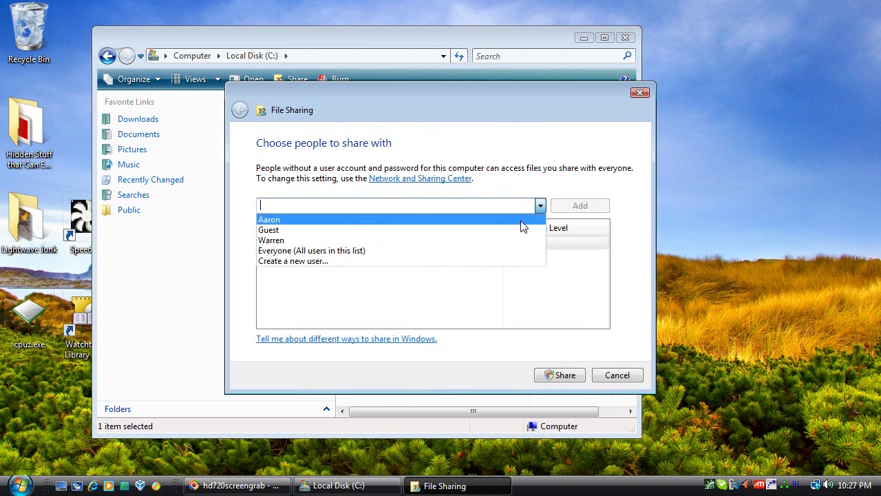
left_click(488, 251)
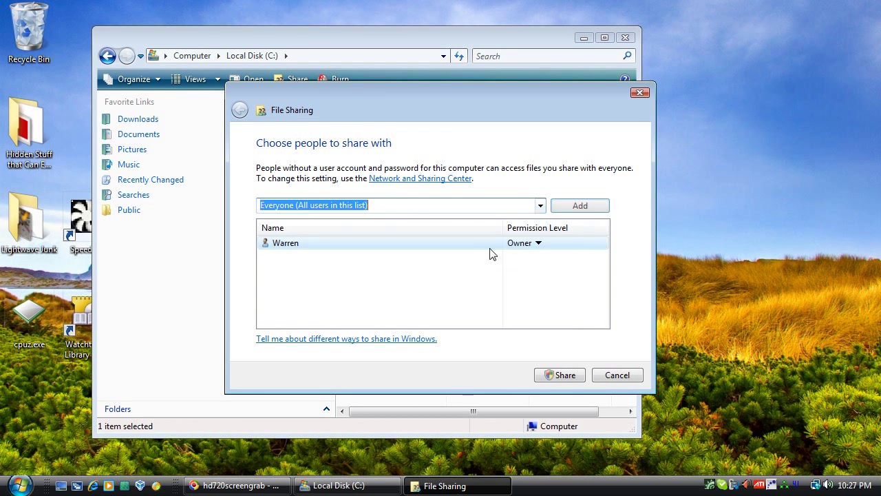
left_click(599, 208)
Step: Give Everyone the Co-owner permission level, share the Lightwave folder and finish the sharing dialog
left_click(540, 247)
left_click(566, 277)
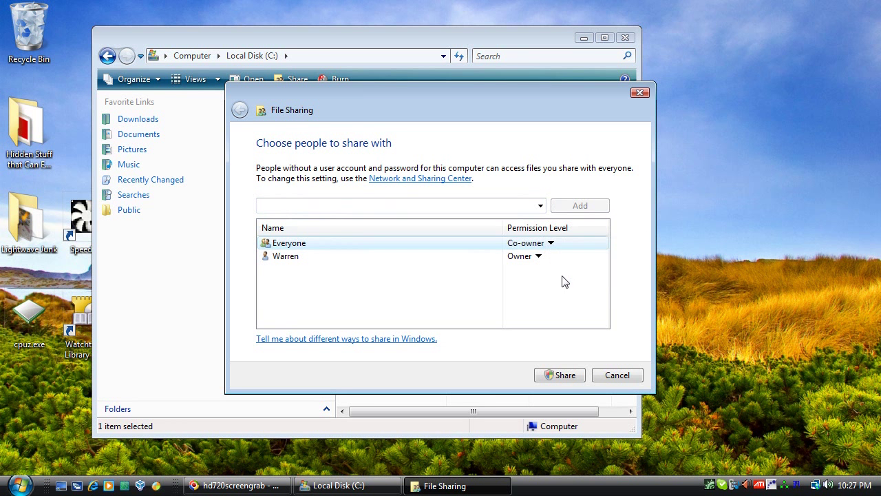
left_click(565, 376)
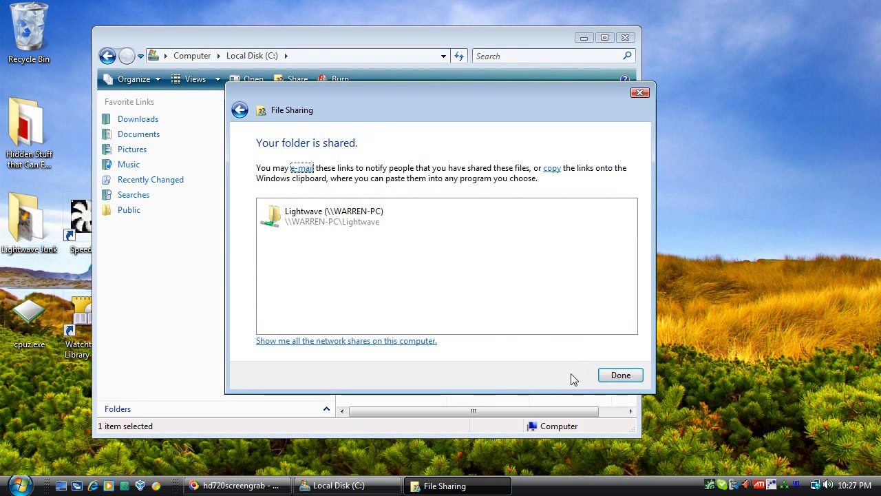
left_click(616, 377)
Step: Browse from Local Disk (C:) to the network and open the WARREN-PC computer
right_click_drag(389, 130, 404, 142)
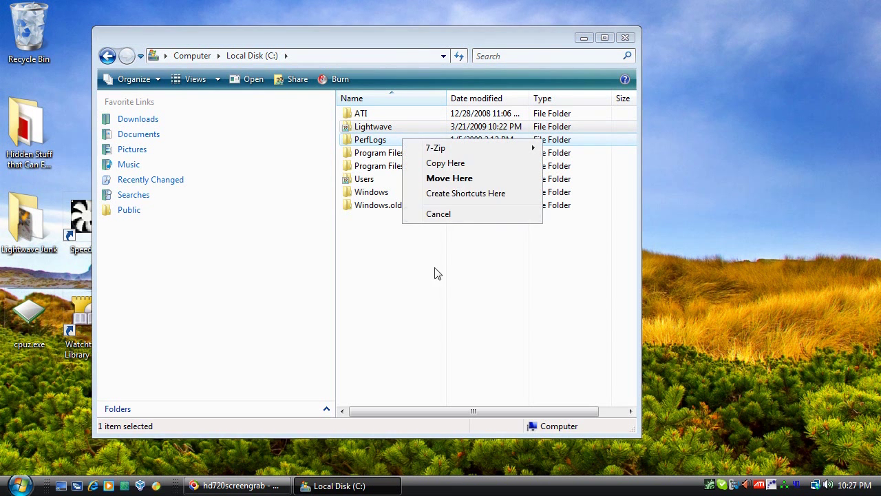
left_click(434, 273)
left_click(168, 56)
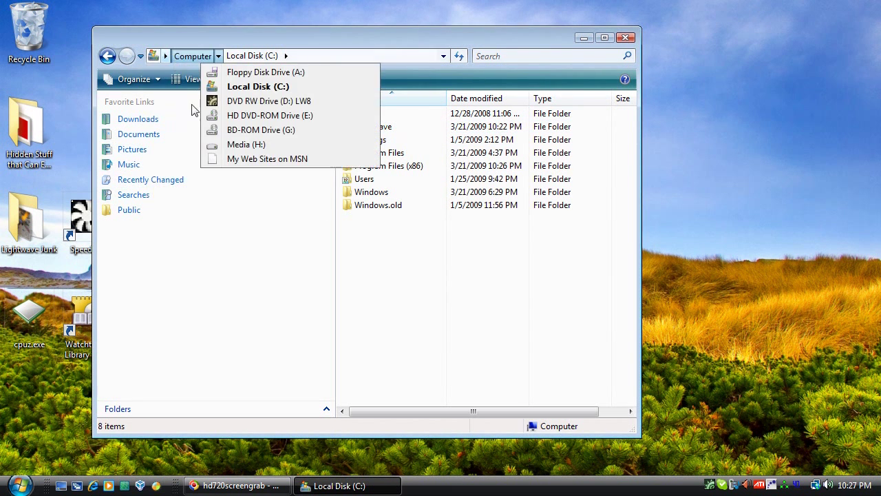
left_click(165, 56)
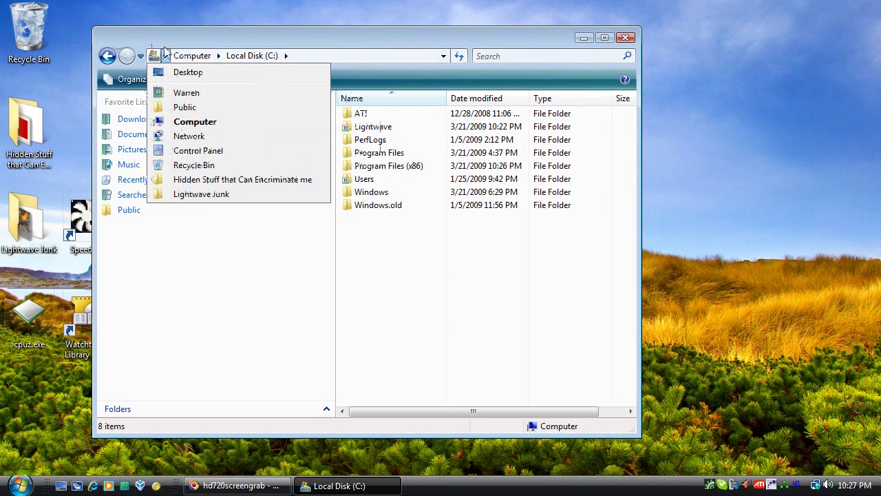
left_click(197, 140)
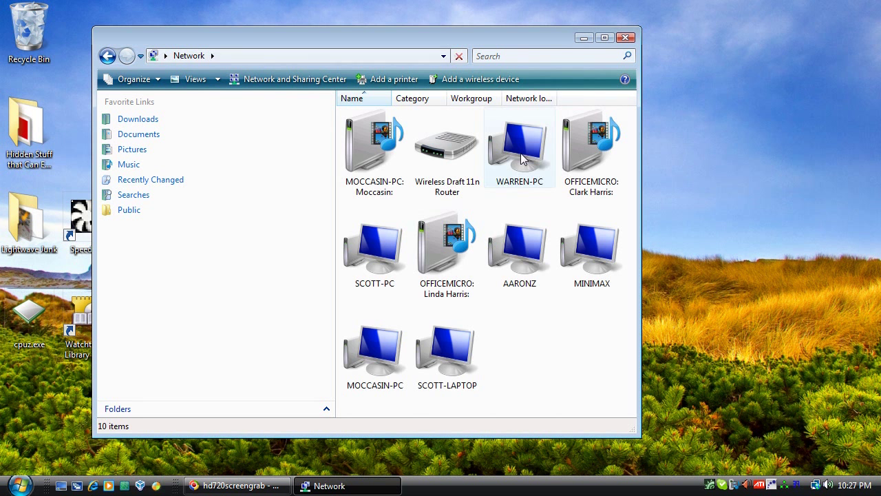
double_click(522, 159)
Step: Add the Lightwave network share to the Favorite Links and open it from there
left_click_drag(462, 145, 194, 284)
left_click_drag(233, 214, 309, 221)
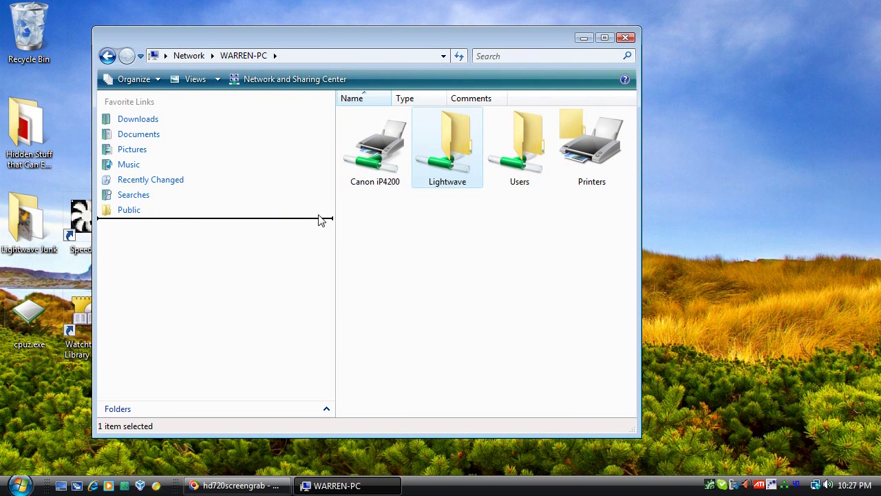
left_click(177, 225)
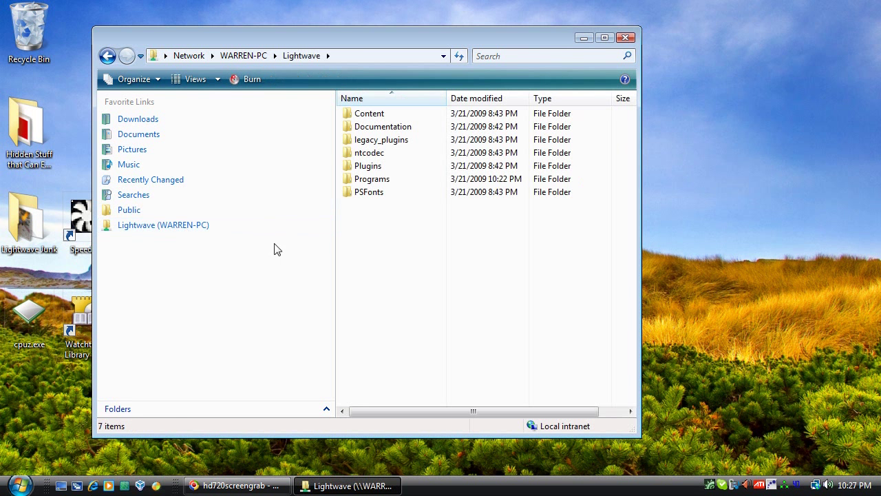
Step: Create a folder named screamercommand in the Lightwave network share
right_click(391, 232)
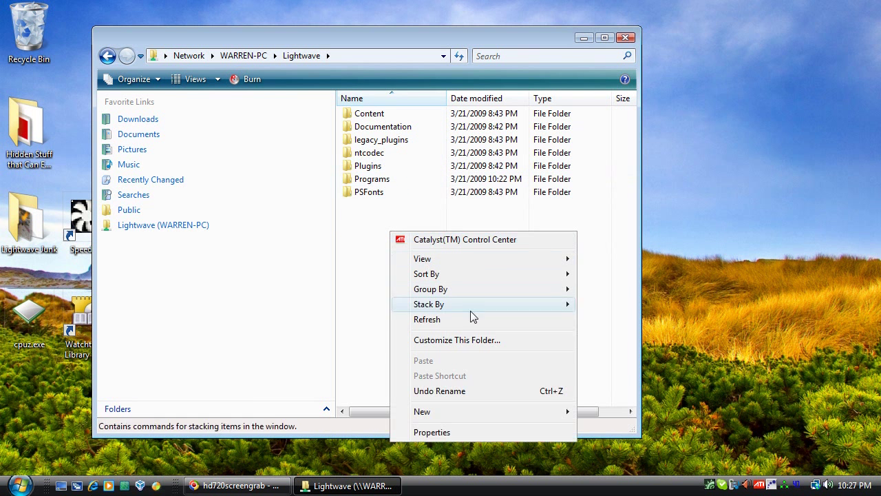
mouse_move(463, 411)
left_click(610, 88)
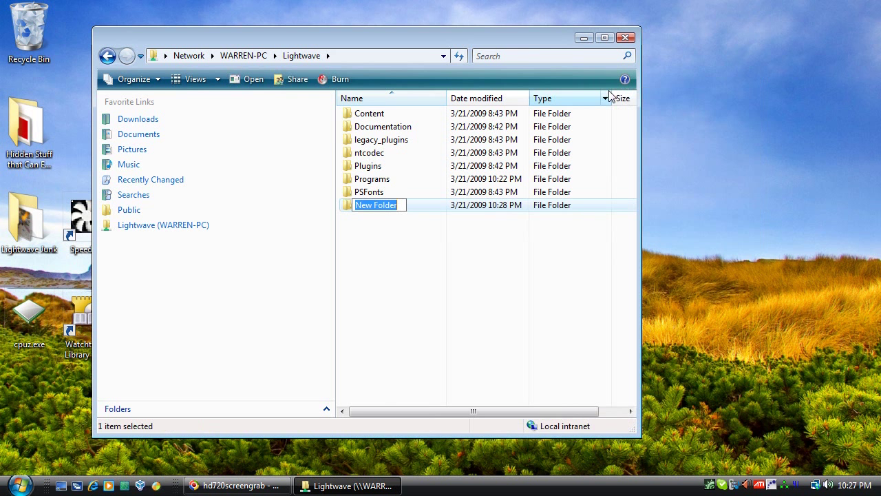
type("screamercommand")
key("Return")
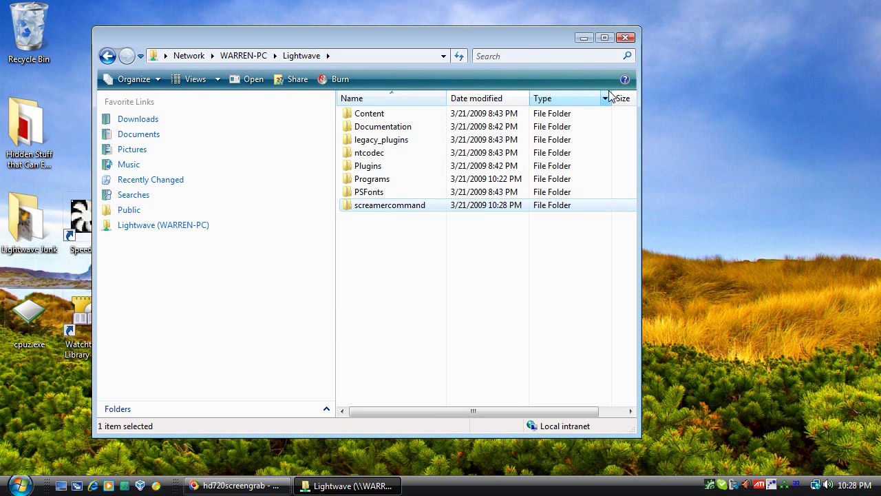
Step: Create a folder named screamerconfig in the Lightwave network share
right_click(413, 308)
mouse_move(500, 285)
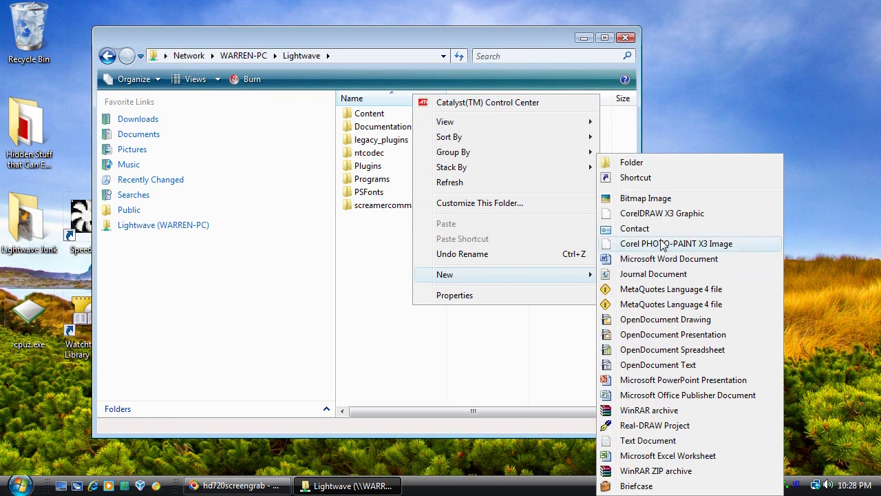
left_click(661, 162)
type("screamerconfig")
key("Return")
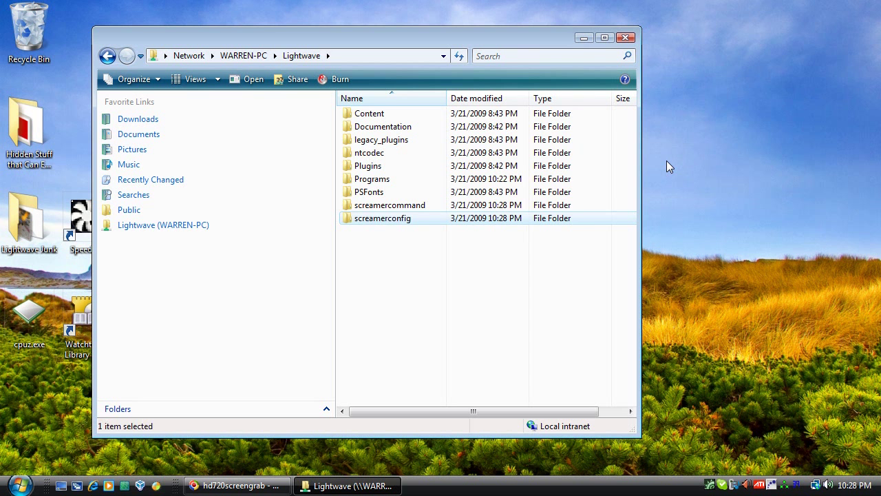
Step: Create a folder named screamersave in the Lightwave network share
right_click(391, 329)
mouse_move(462, 300)
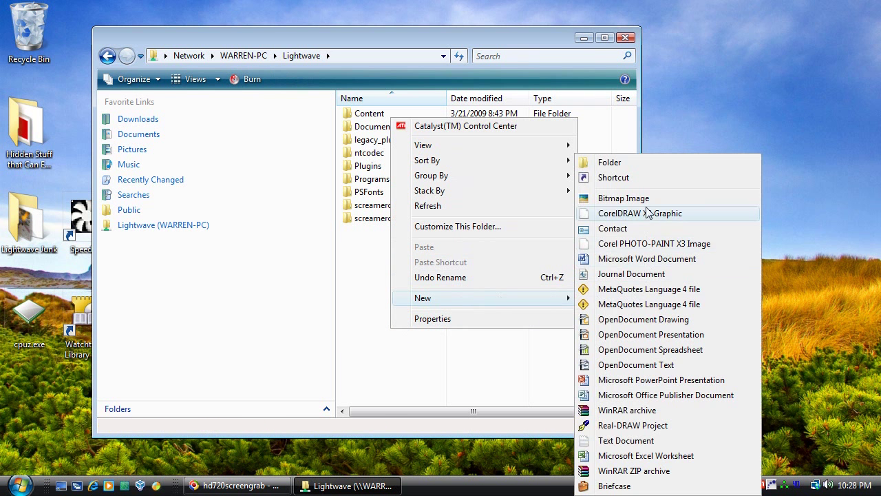
left_click(630, 163)
type("screa")
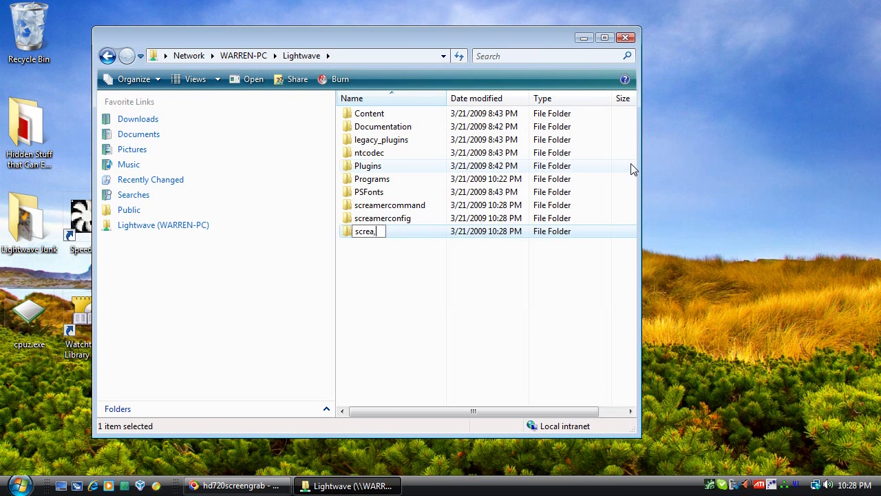
type("mersave")
key("Return")
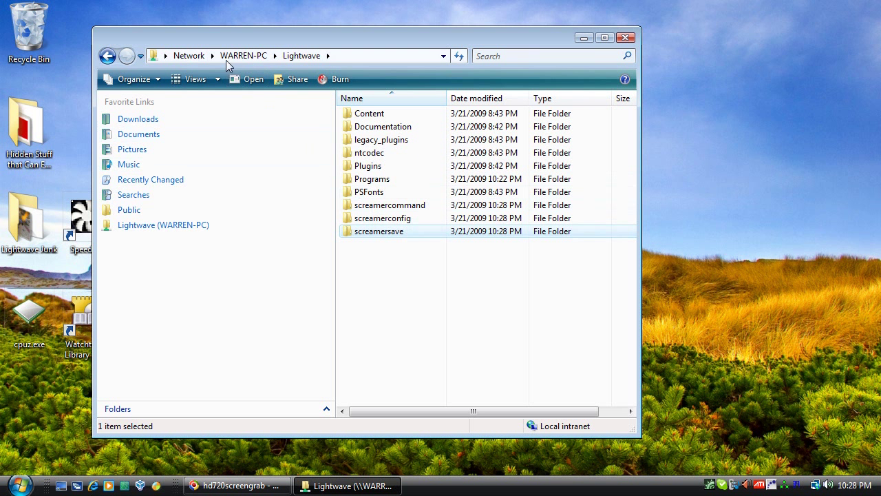
Step: Copy the LW8.CFG and LWEXT8.CFG files from the user's home folder
left_click(168, 56)
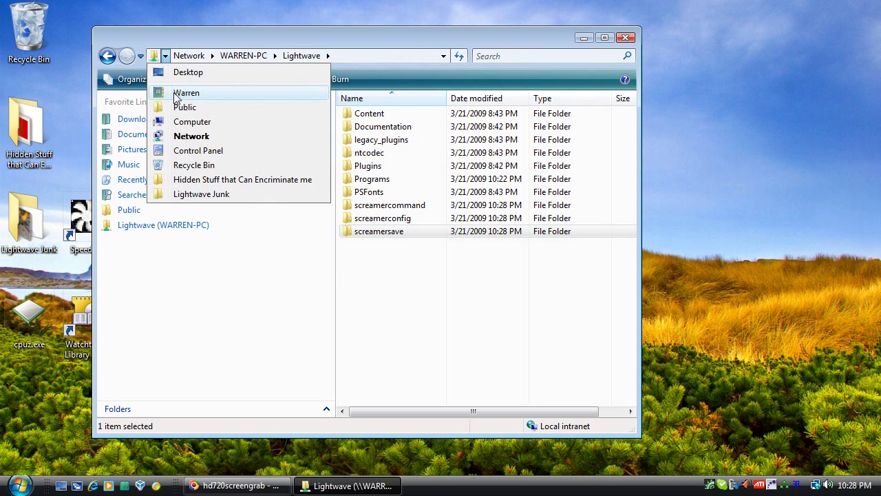
left_click(180, 91)
left_click_drag(629, 191, 635, 296)
left_click(413, 290)
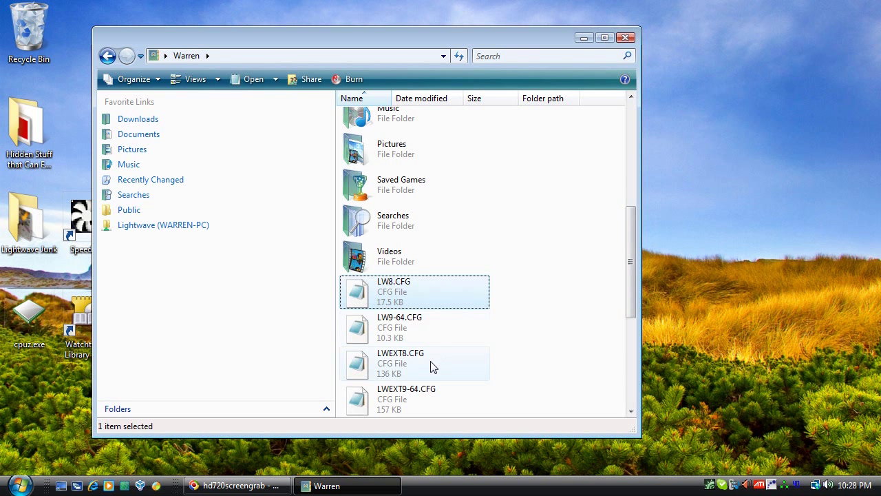
left_click(432, 367, "ctrl")
right_click(449, 356)
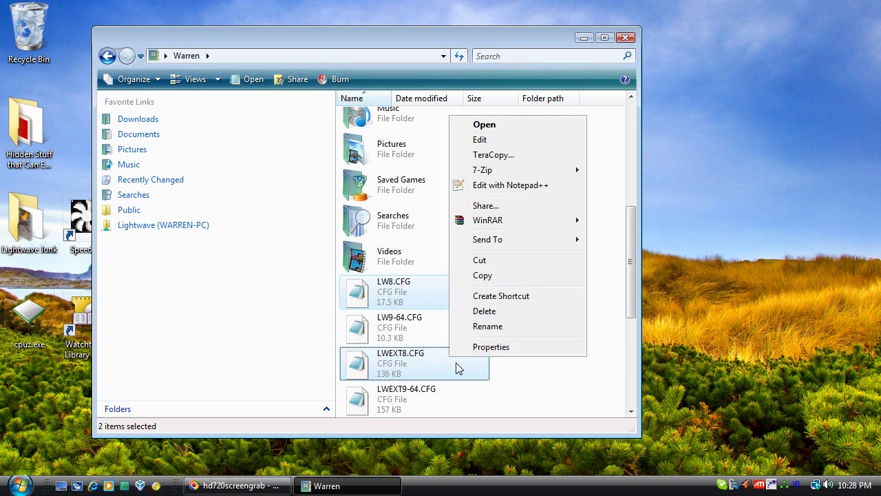
left_click(504, 278)
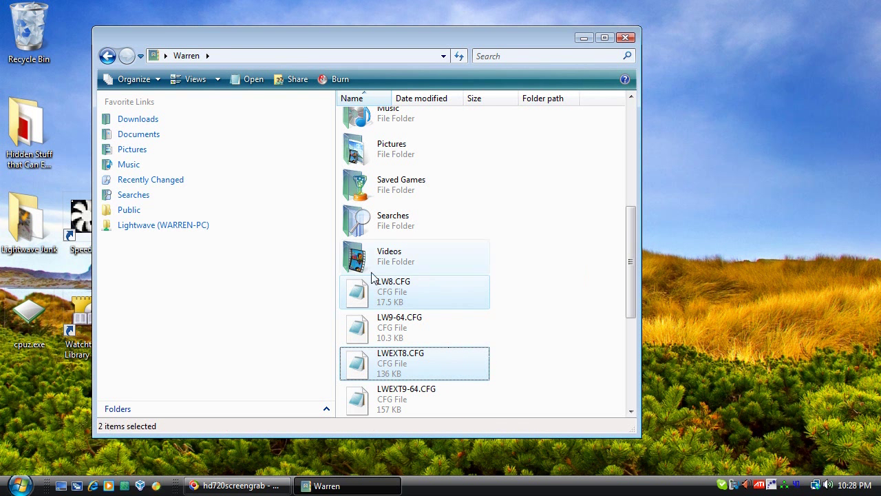
Step: Paste the two copied CFG files into the screamerconfig folder of the Lightwave share
left_click(181, 227)
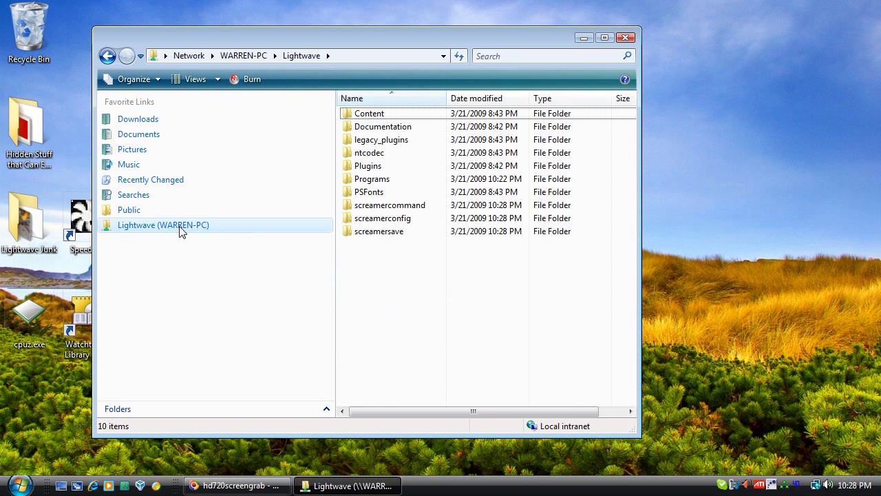
double_click(419, 221)
right_click(414, 240)
left_click(489, 375)
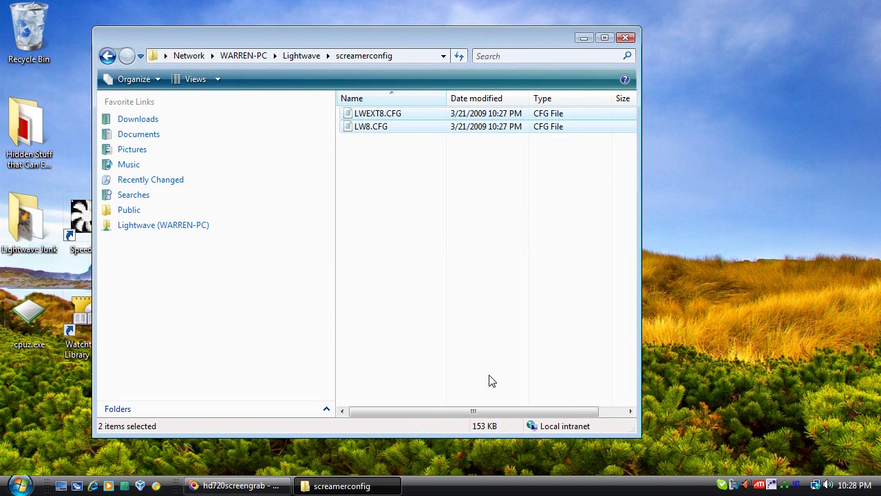
left_click(419, 205)
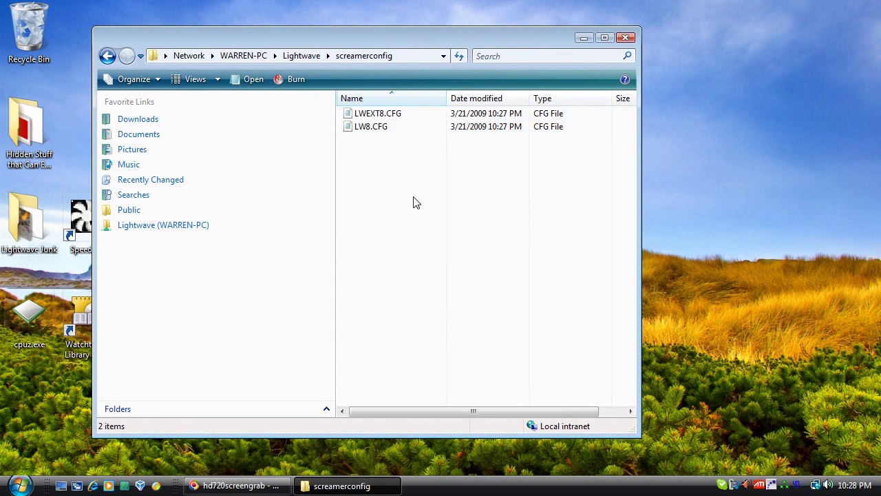
Step: Open LWEXT8.CFG from the screamerconfig folder for editing in Notepad++
left_click(387, 116)
right_click(387, 117)
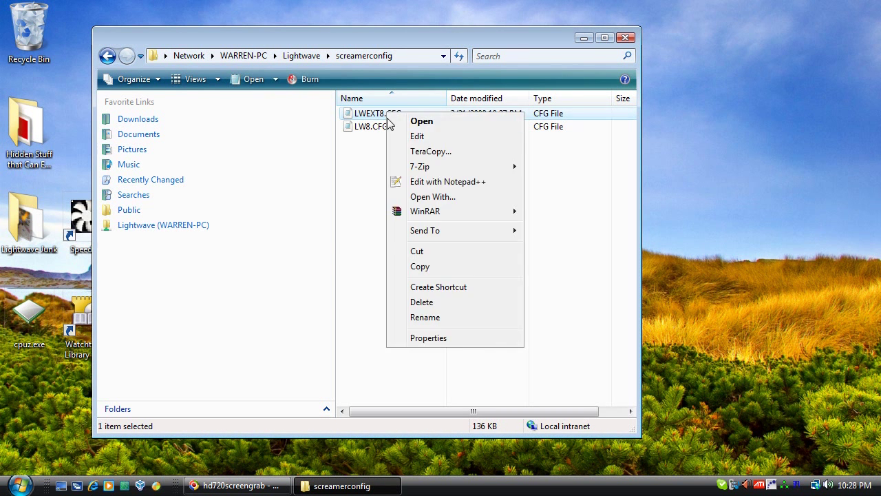
left_click(446, 185)
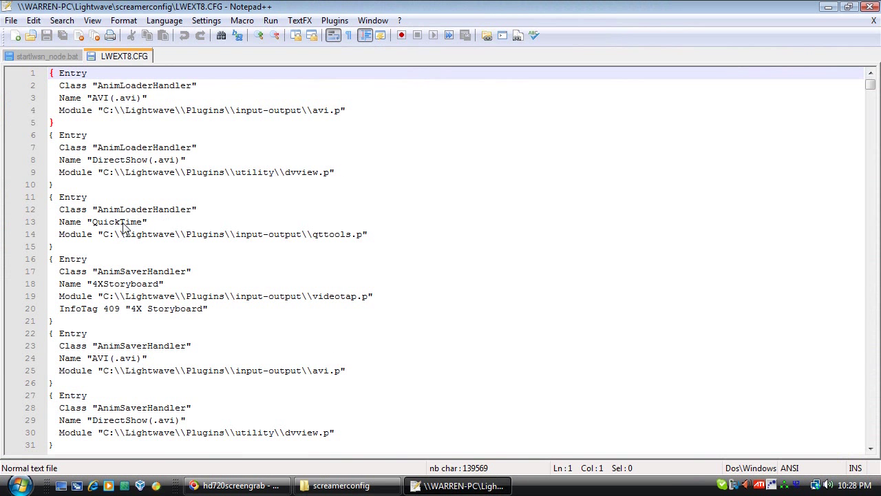
Step: Return to the screamerconfig folder window and copy its full network path
left_click(389, 488)
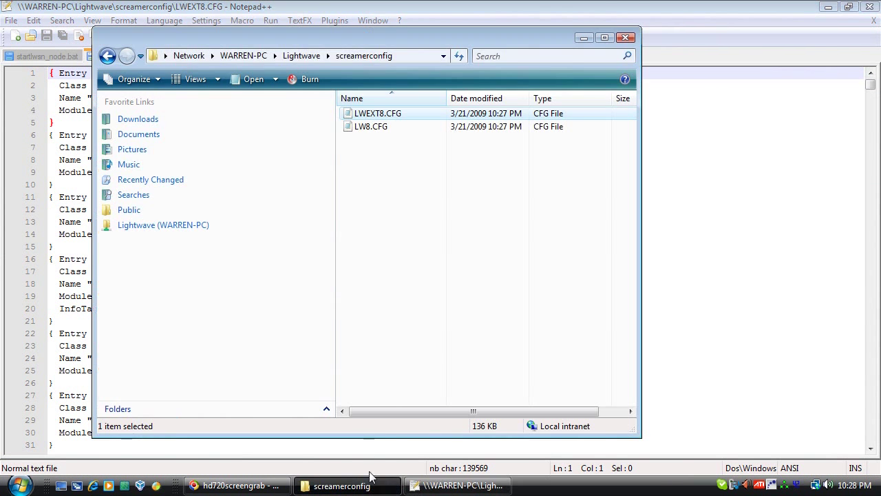
left_click(412, 55)
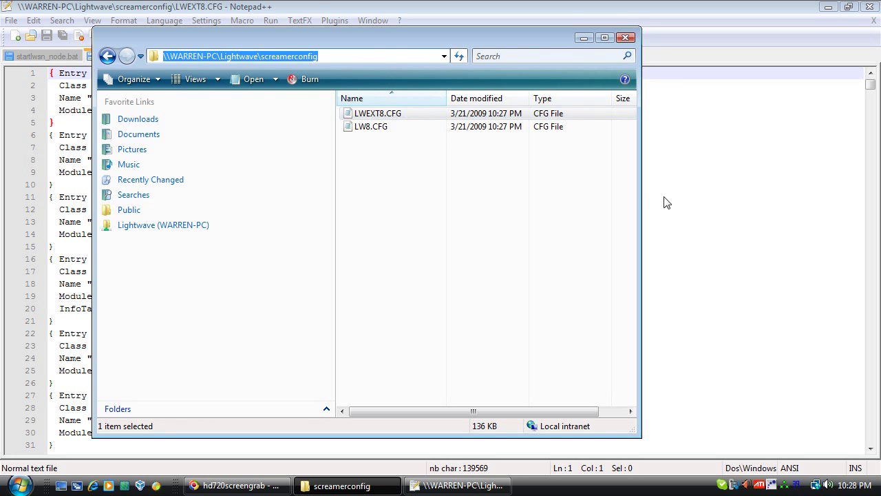
right_click(333, 58)
left_click(372, 103)
Step: In Notepad++, start replacing C:\\Lightwave\\Plugins in LWEXT8.CFG, using the copied path \\WARREN-PC\Lightwave\screamerconfig as the replacement text
left_click(722, 199)
left_click_drag(105, 115, 223, 116)
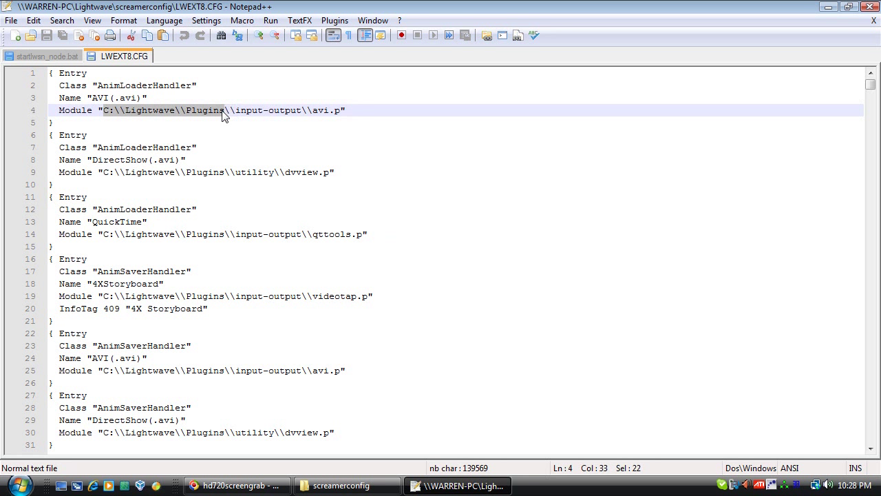
key("ctrl+h")
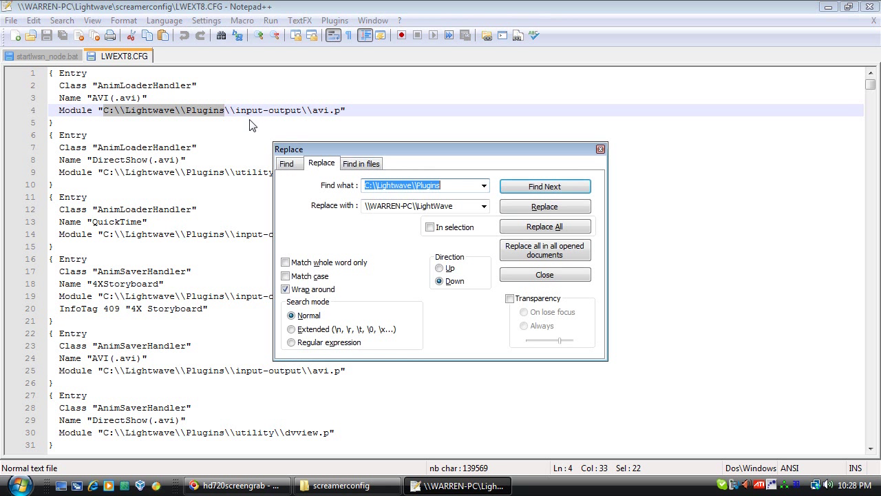
left_click(468, 206)
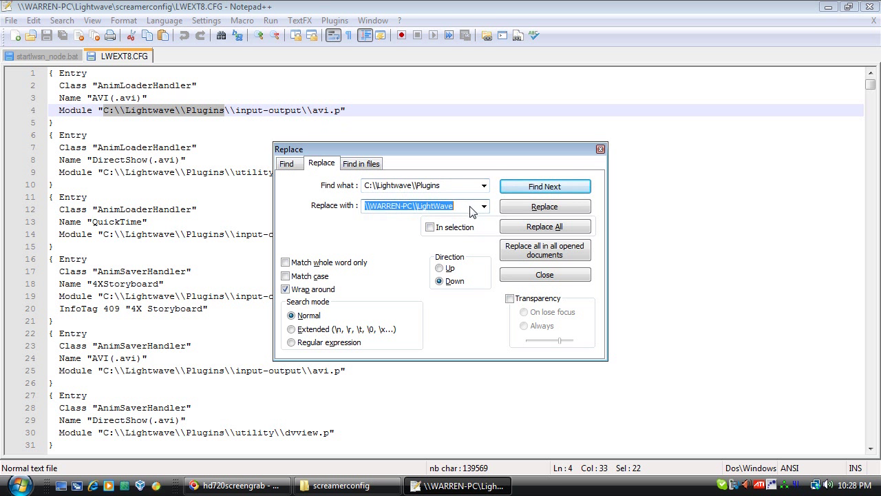
key("ctrl+v")
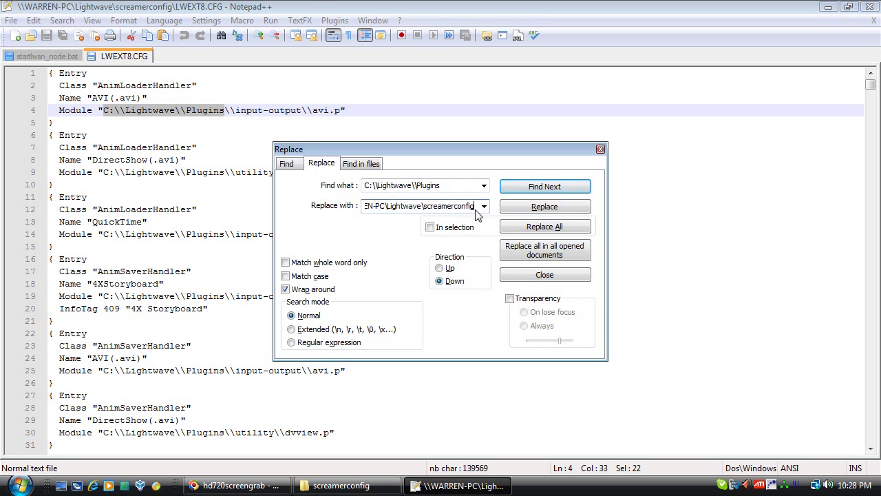
Step: Remove screamerconfig from the replacement path and double its backslashes so it reads \\\\WARREN-PC\\Lightwave\\
double_click(427, 207)
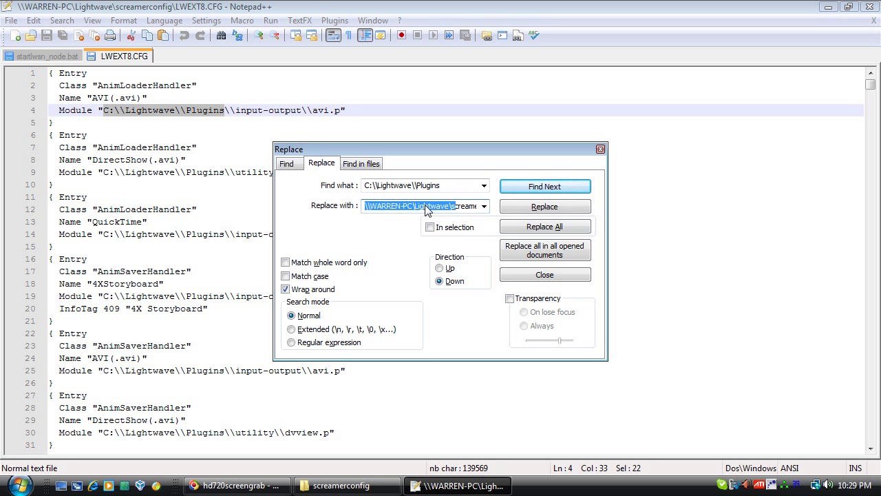
key("Home")
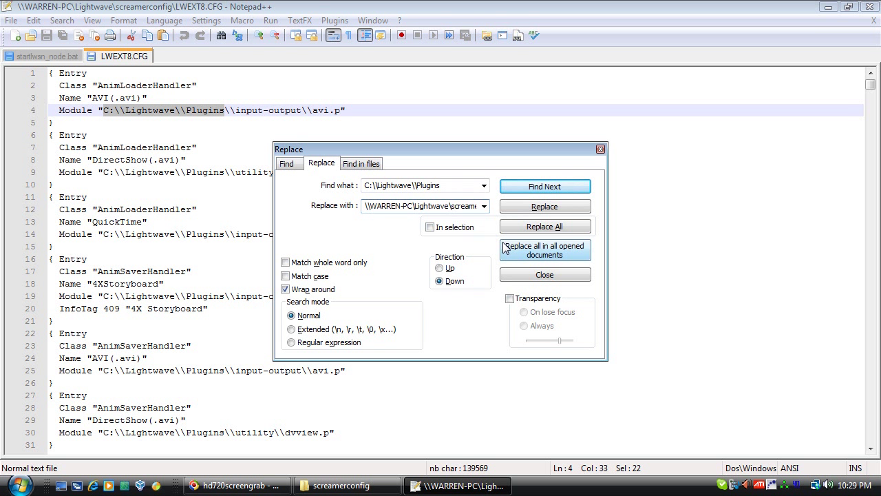
type("\\")
key("End")
key("BackSpace")
key("BackSpace")
key("BackSpace")
key("BackSpace")
key("BackSpace")
key("BackSpace")
key("BackSpace")
key("BackSpace")
key("BackSpace")
key("BackSpace")
key("BackSpace")
key("BackSpace")
key("BackSpace")
key("BackSpace")
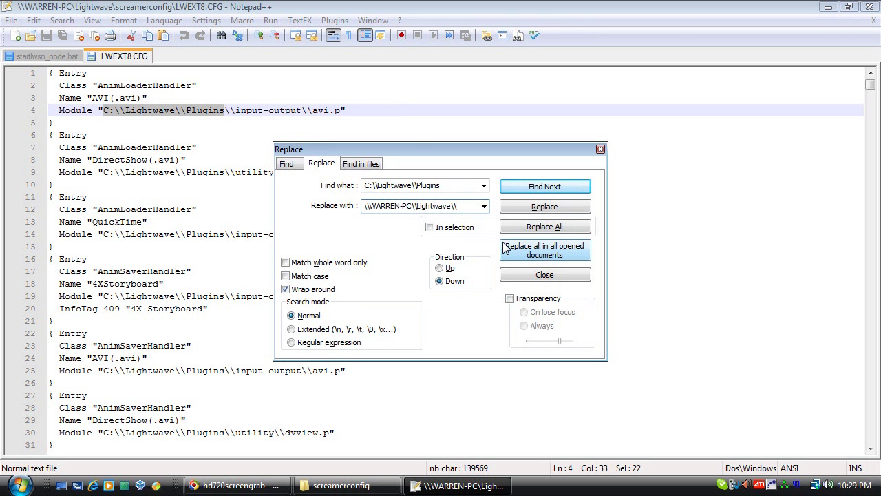
key("Home")
type("\\")
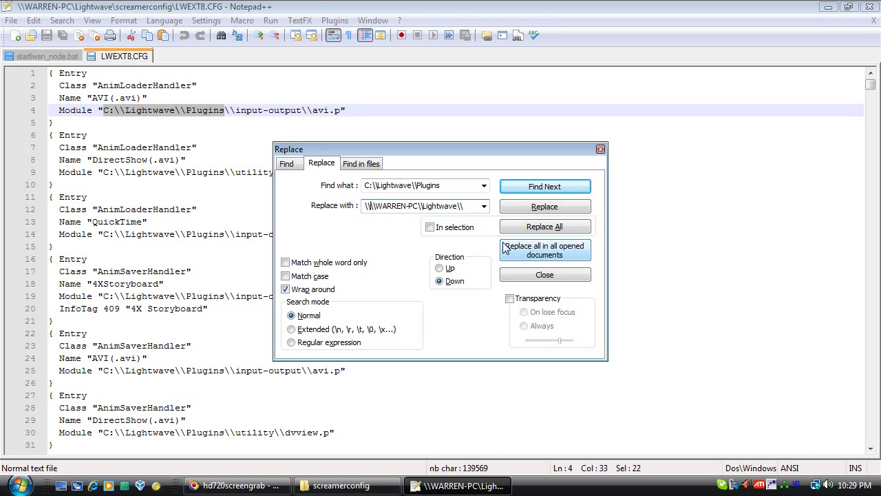
Step: Copy Plugins from the search text and append it to the end of the replacement path
left_click(468, 188)
left_click_drag(469, 188, 421, 189)
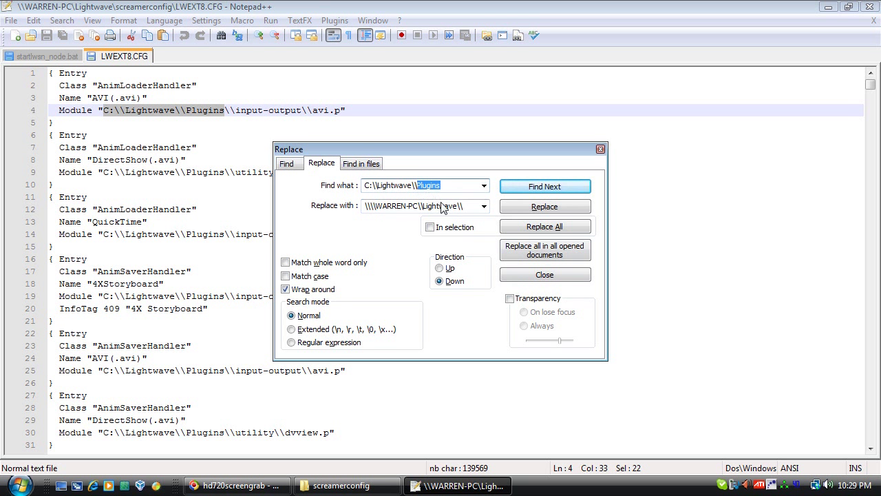
key("ctrl+c")
key("Tab")
key("End")
key("ctrl+v")
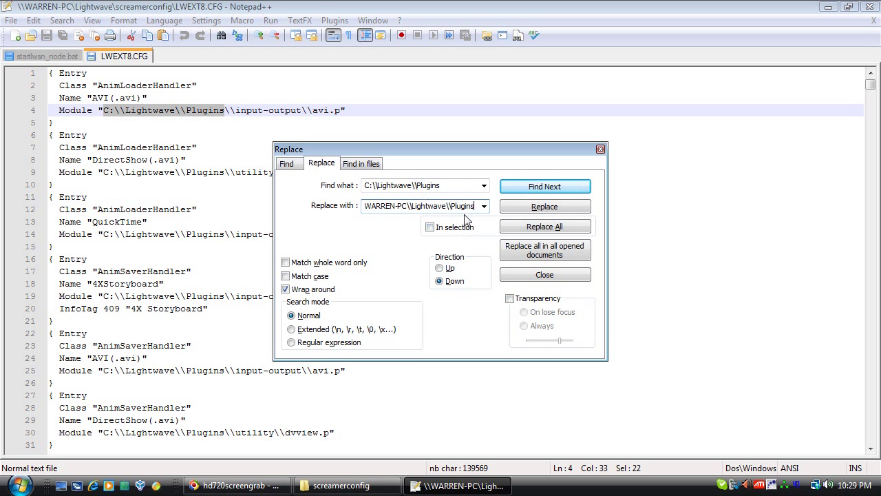
Step: Replace every occurrence of C:\\Lightwave\\Plugins in LWEXT8.CFG with the network path and check an edited Module line
left_click(548, 228)
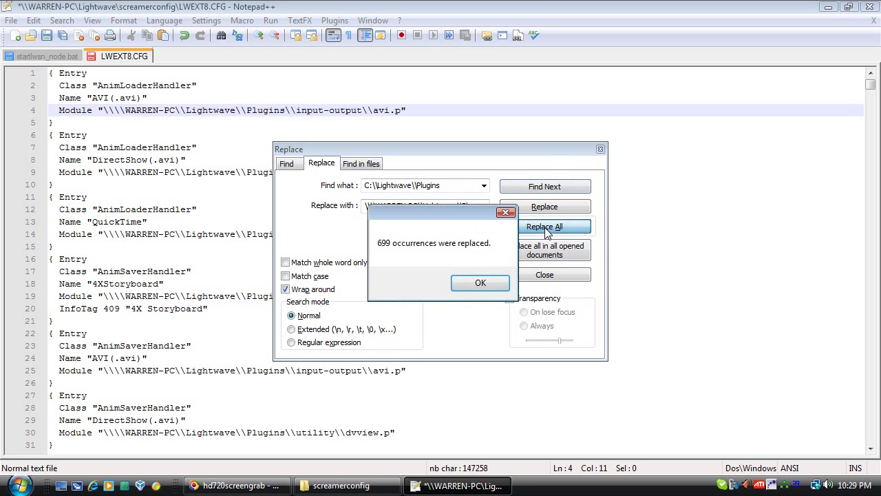
left_click(475, 280)
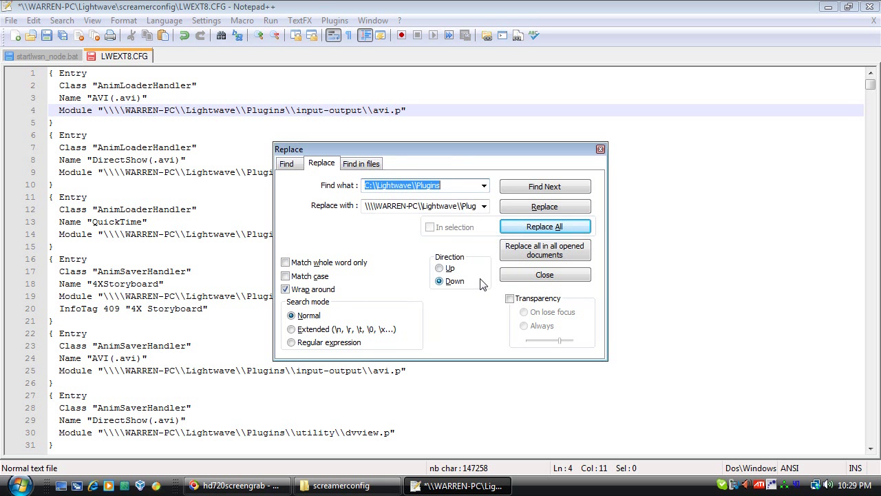
left_click(600, 149)
left_click(427, 184)
left_click_drag(103, 172, 446, 192)
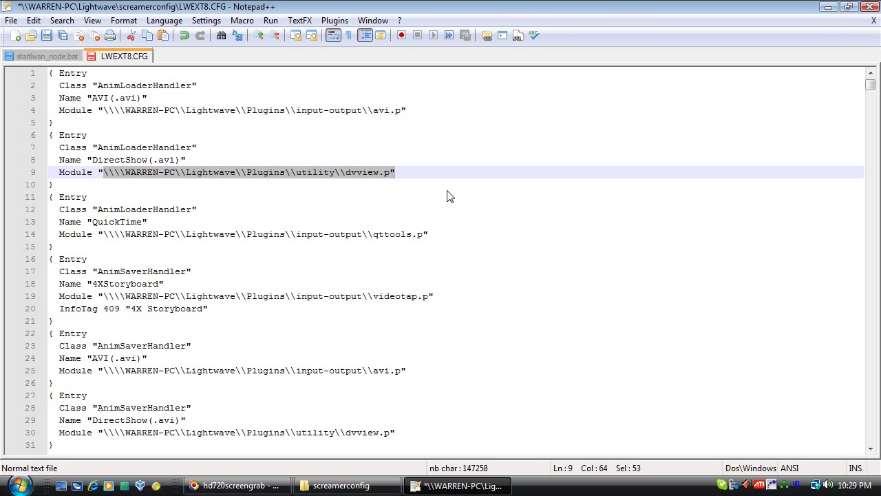
left_click(487, 226)
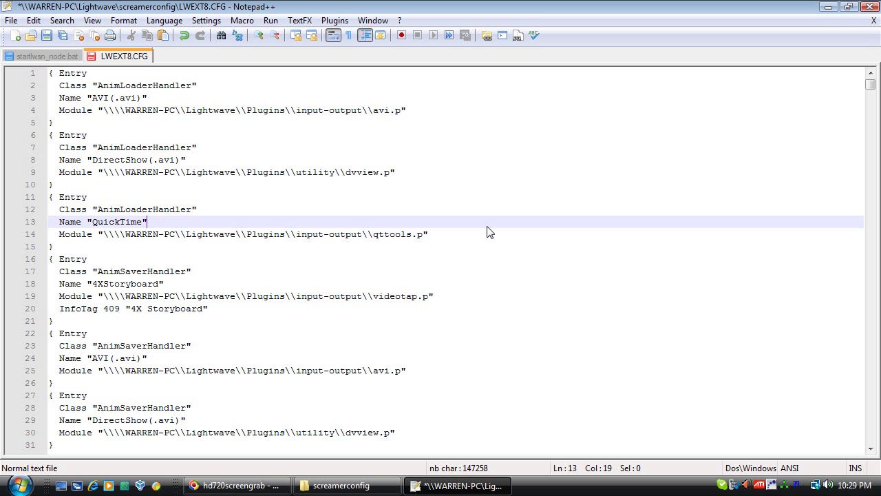
Step: Save LWEXT8.CFG and close Notepad++ along with the startlwsn_node.bat file
left_click(47, 36)
middle_click(48, 56)
left_click(870, 8)
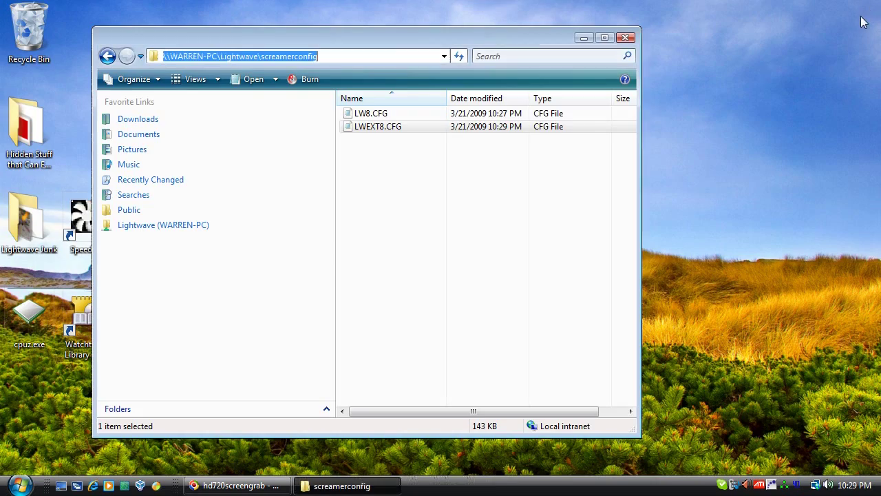
Step: Open LW8.CFG from the screamerconfig folder in Notepad++ and go to its DirectoryType lines
left_click(382, 115)
right_click(381, 115)
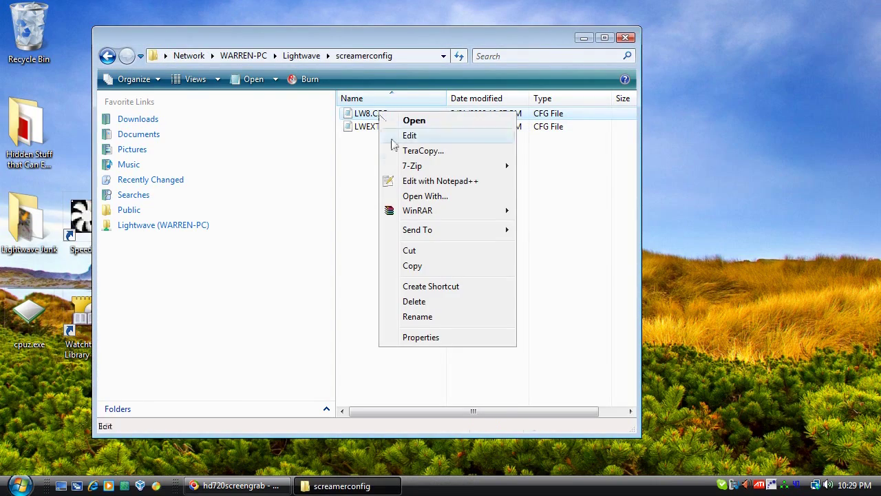
left_click(429, 180)
scroll(421, 190, "down", 6)
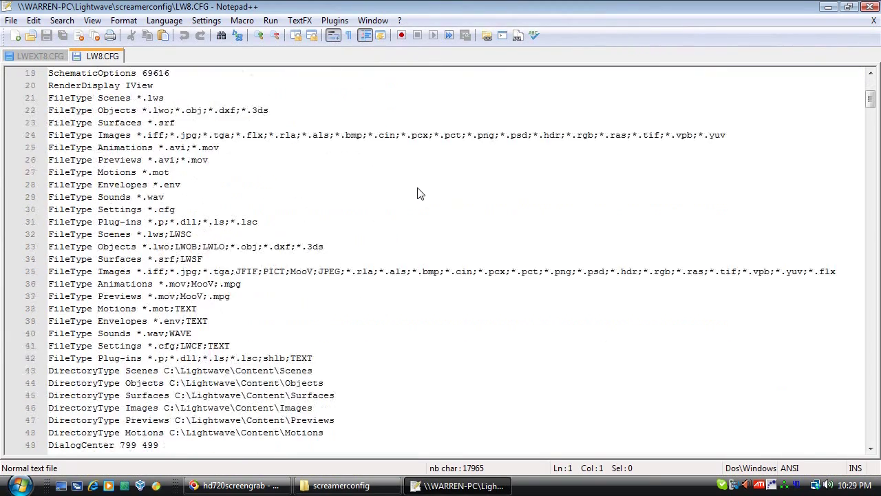
scroll(420, 193, "down", 2)
Step: Start a replacement of C:\Lightwave, taken from the DirectoryType Scenes path, with Plugins as the replacement text
left_click_drag(164, 298, 276, 303)
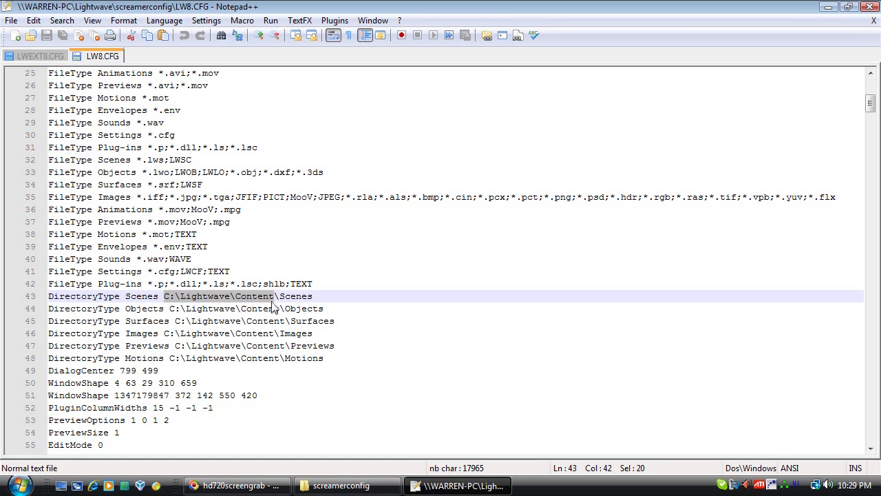
left_click_drag(235, 300, 231, 303)
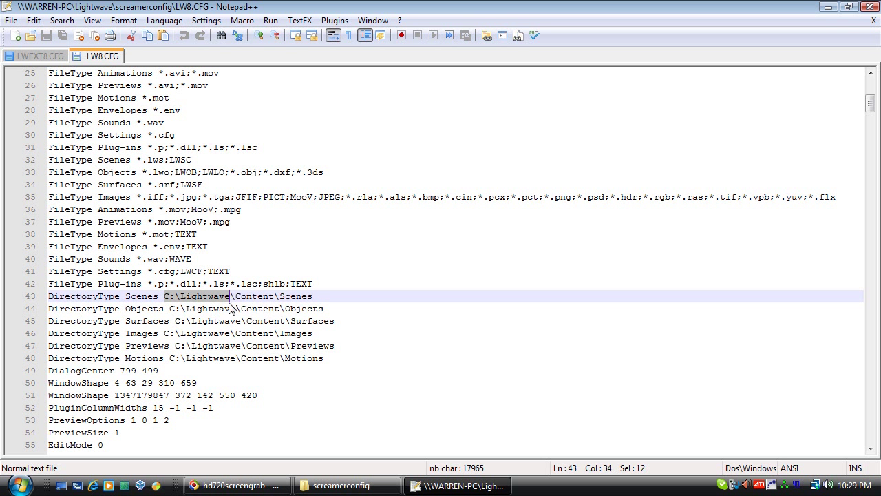
key("ctrl+h")
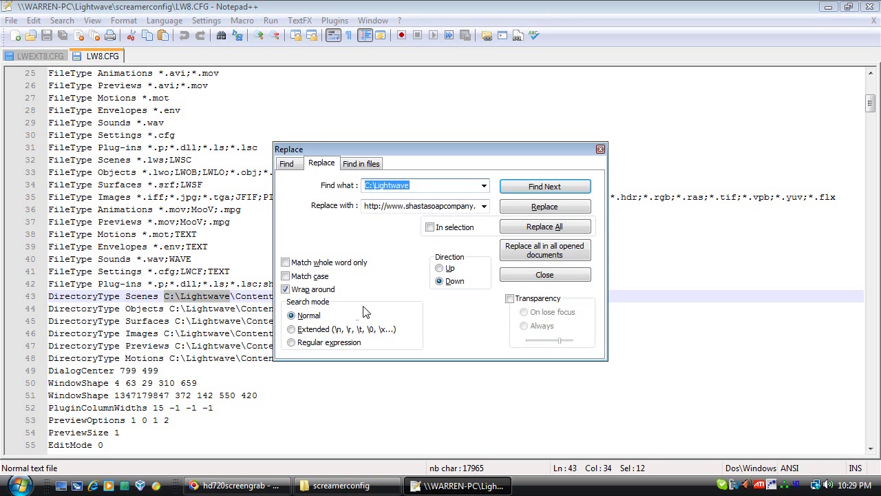
left_click(425, 207)
type("Plugins")
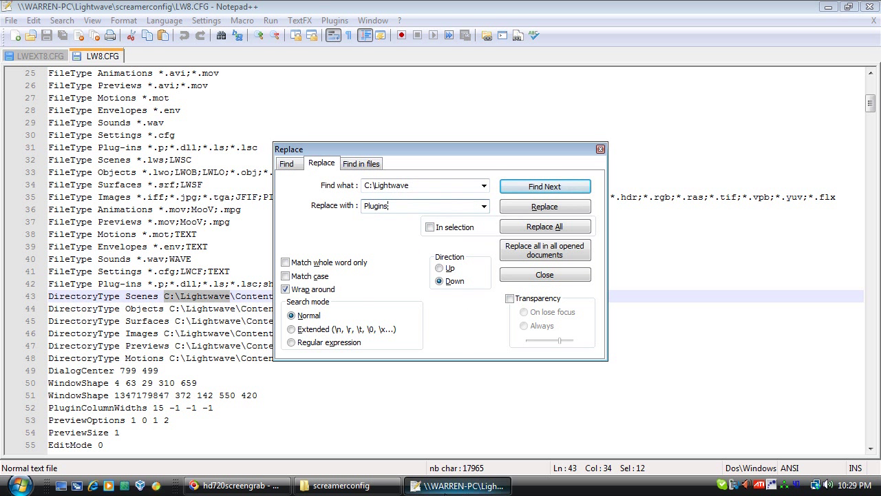
Step: Switch to the folder window, open the shared Lightwave\Content folder and select its full network path for copying
left_click(340, 486)
left_click(294, 57)
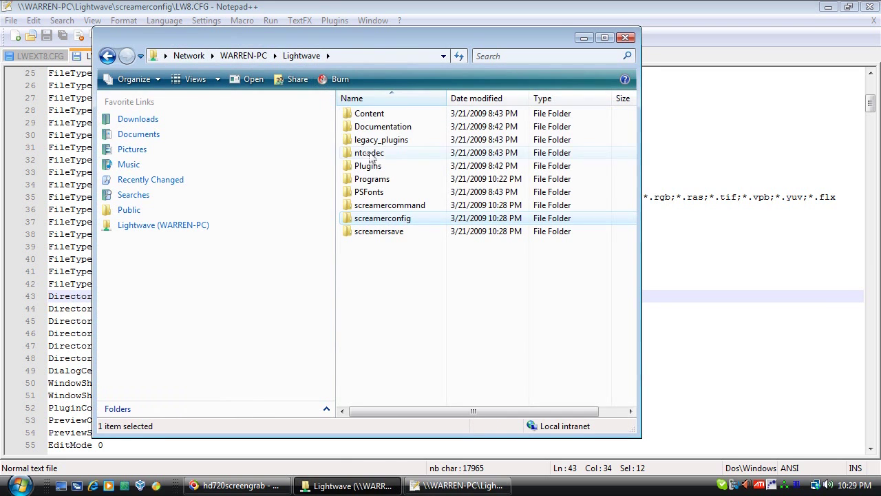
left_click_drag(382, 37, 516, 51)
double_click(526, 122)
left_click(530, 62)
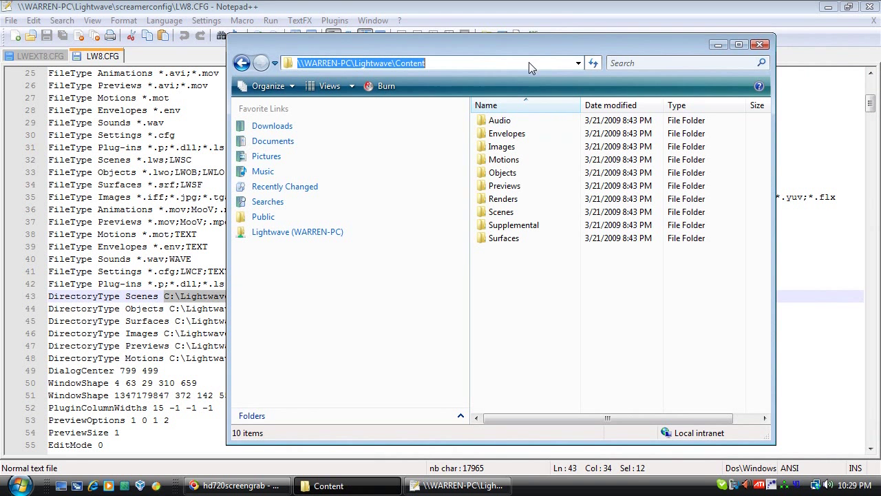
Step: Back in Notepad++, use the copied network path as the replacement text and trim Content so it reads \\WARREN-PC\Lightwave\
left_click(193, 284)
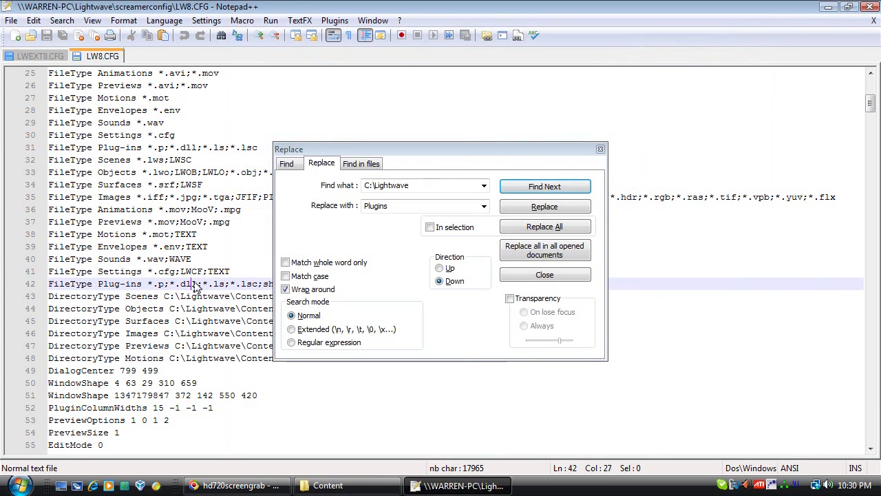
double_click(447, 205)
key("ctrl+v")
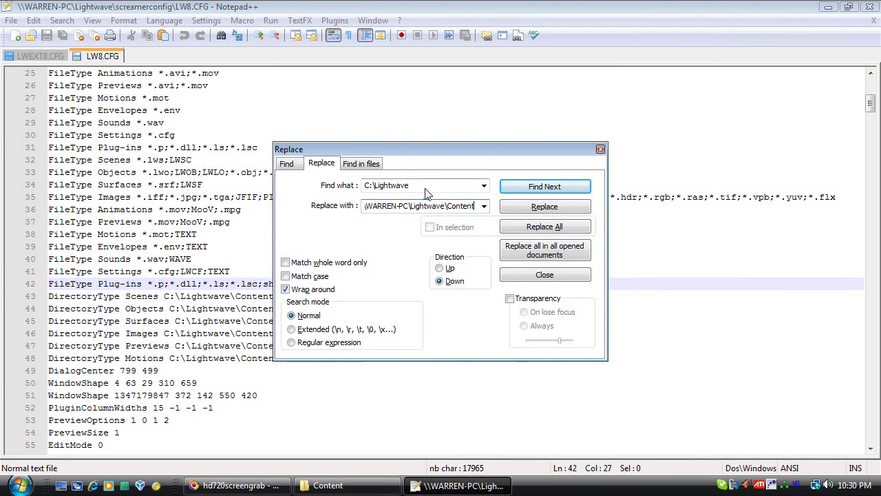
left_click_drag(447, 205, 714, 232)
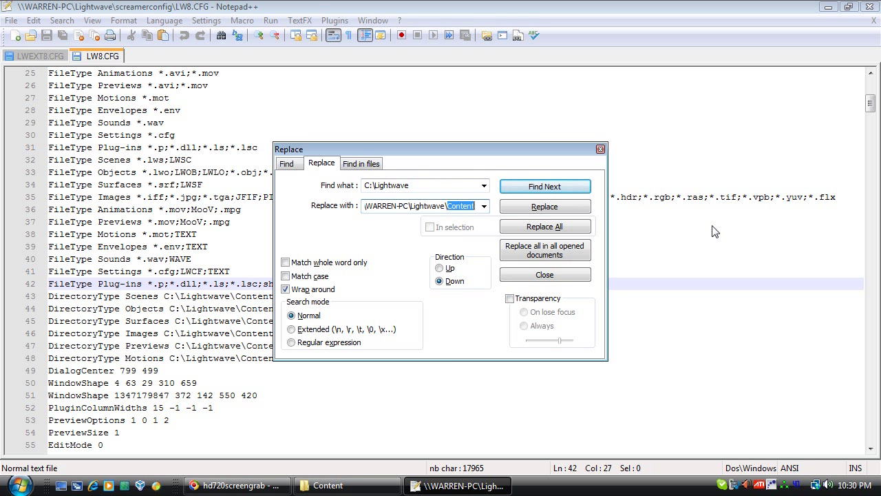
key("BackSpace")
key("Home")
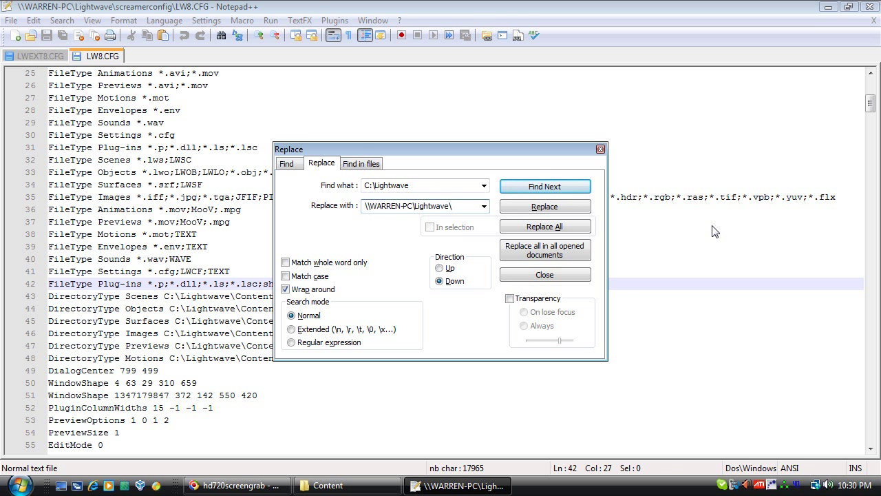
Step: Replace all occurrences of C:\Lightwave in LW8.CFG with \\WARREN-PC\Lightwave\ and save the file
left_click(577, 226)
left_click(470, 285)
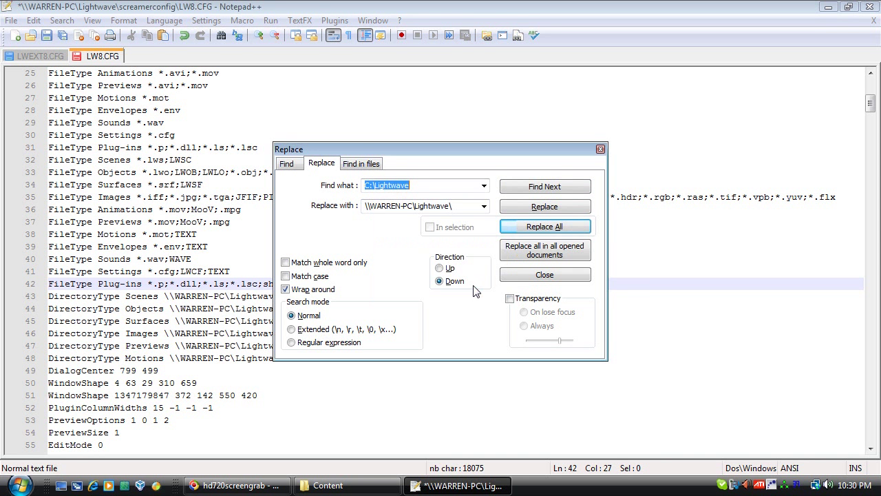
left_click(601, 150)
left_click(493, 321)
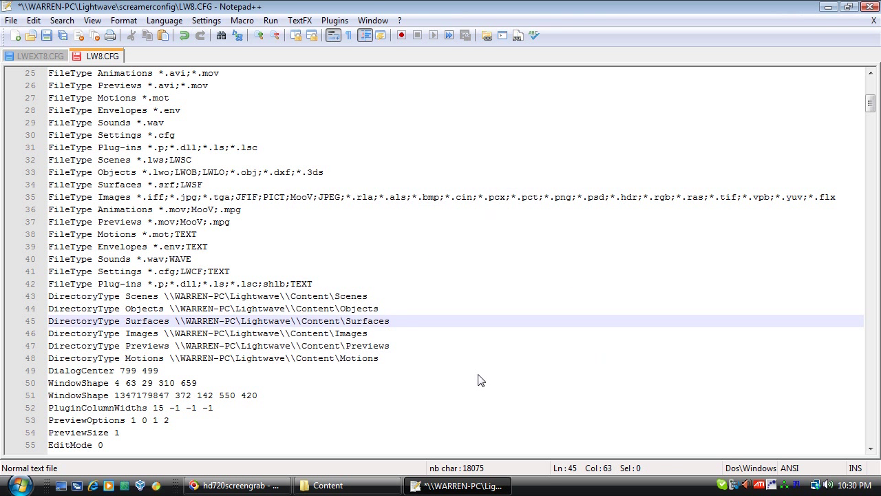
left_click(62, 35)
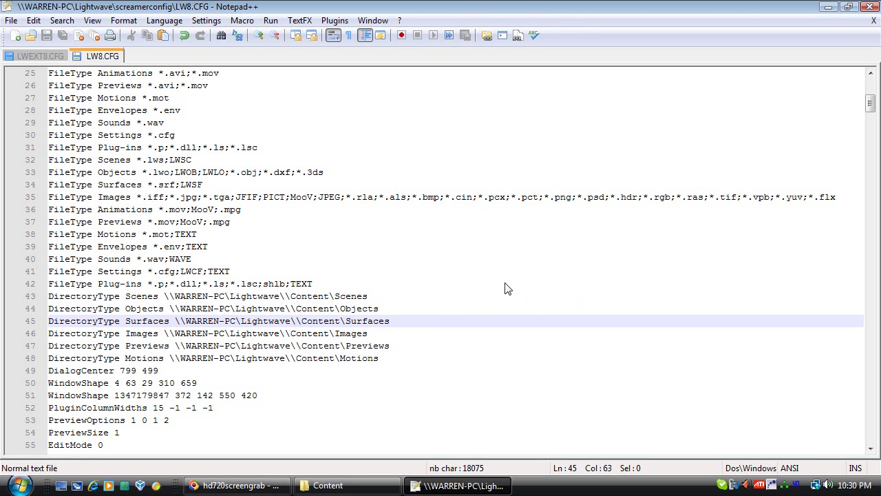
Step: Try removing the extra backslash before Content in the DirectoryType Scenes path by hand, and undo that edit
left_click(413, 348)
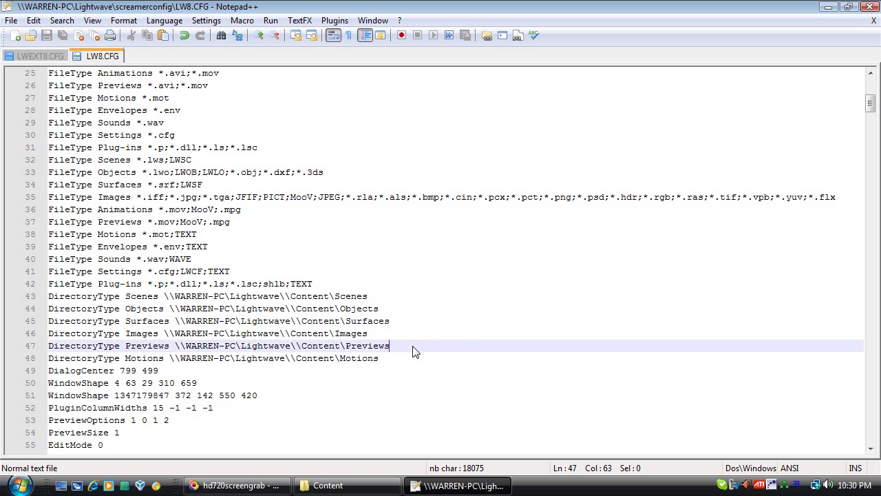
left_click(289, 297)
key("BackSpace")
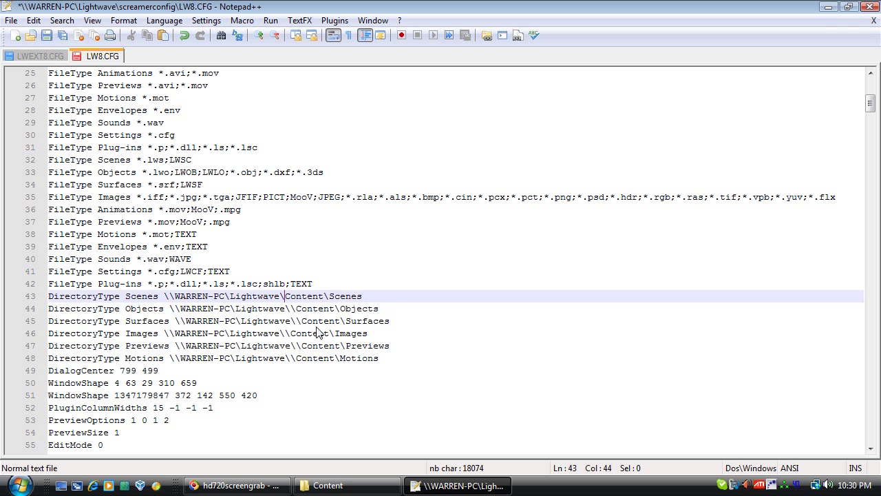
left_click(296, 310)
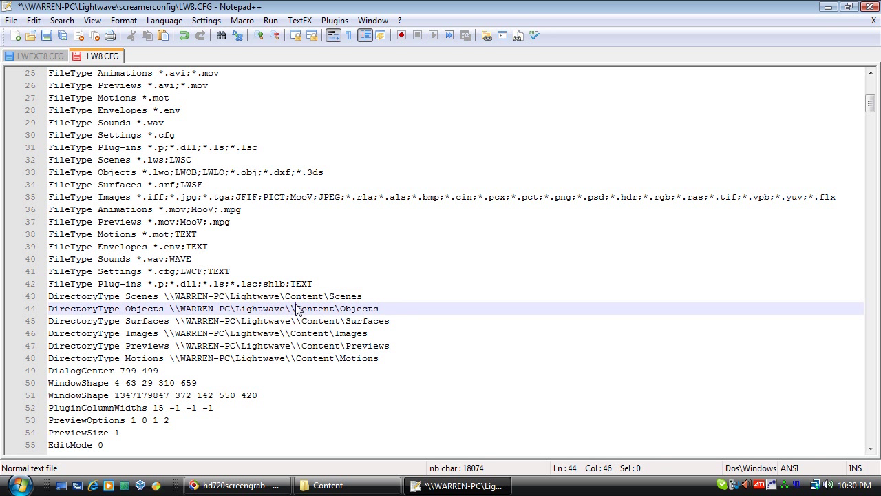
key("ctrl+z")
Step: Set up a replacement of \\WARREN-PC\Lightwave\\ with \\WARREN-PC\Lightwave\, leaving Content out of the replacement text
left_click(164, 298, "shift")
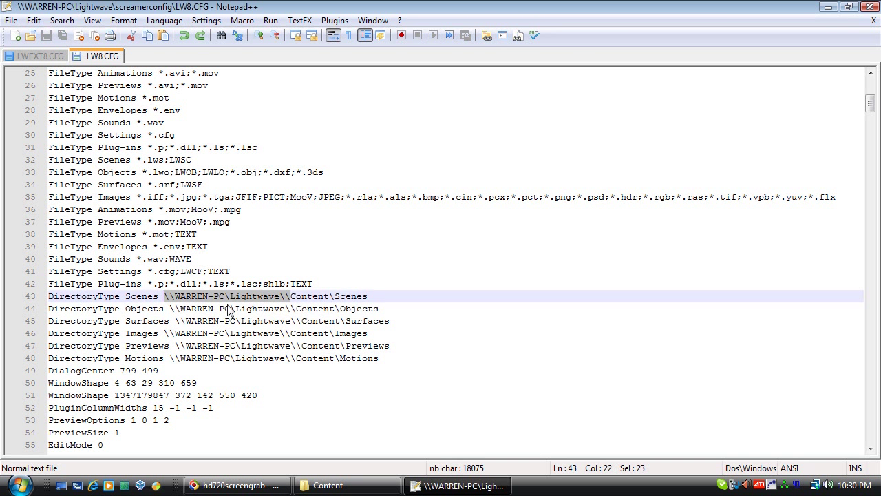
key("ctrl+h")
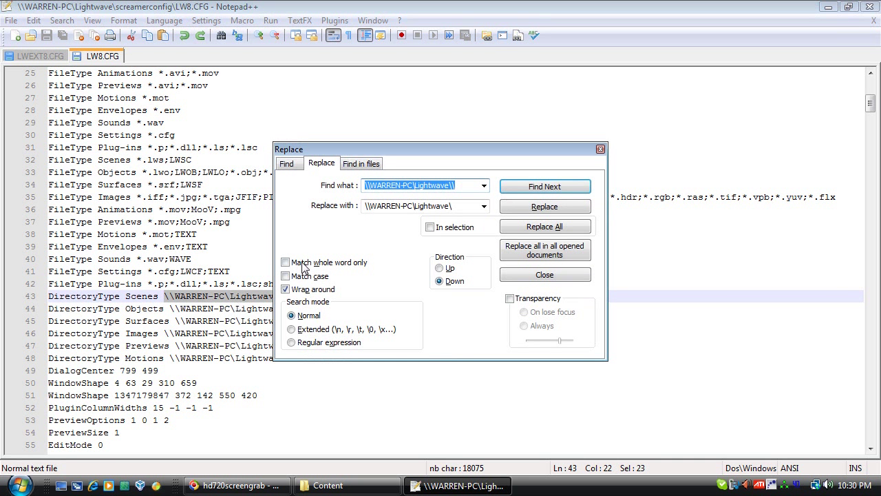
left_click(462, 206)
left_click(462, 207)
type("Content")
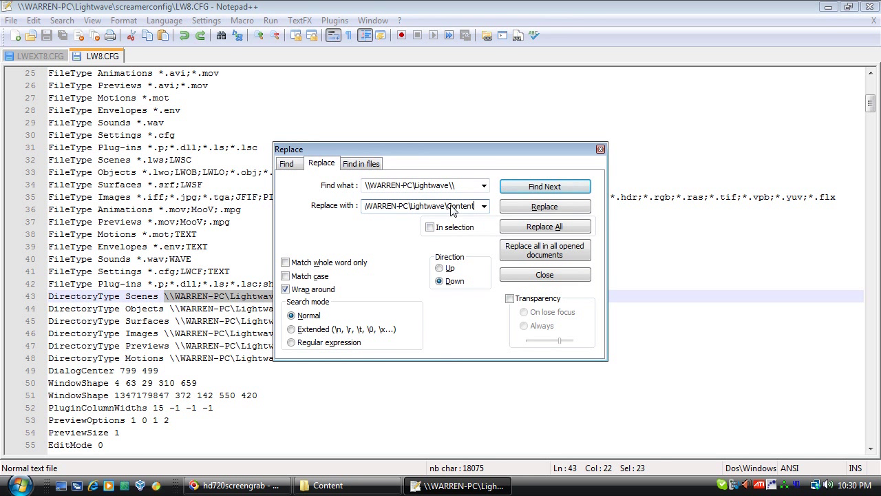
left_click_drag(437, 166, 580, 137)
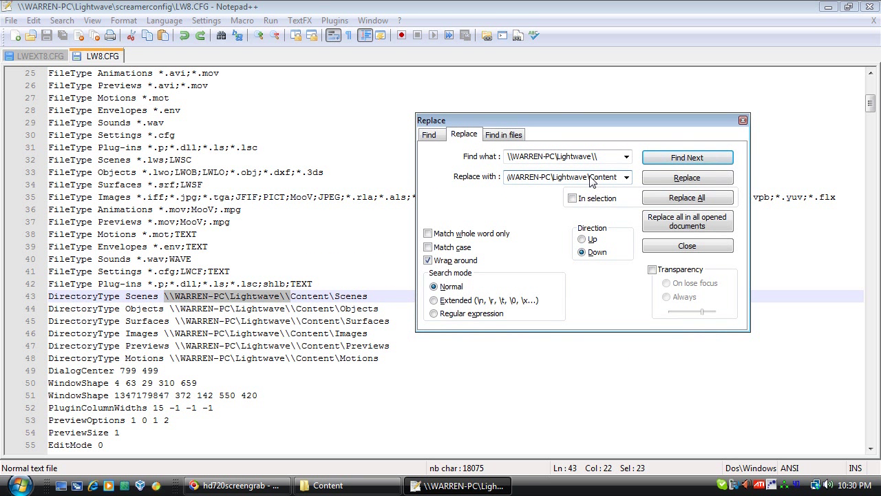
left_click_drag(590, 179, 716, 193)
key("BackSpace")
Step: Apply the backslash replacement throughout LW8.CFG, save the file and close Notepad++
left_click(687, 198)
key("Return")
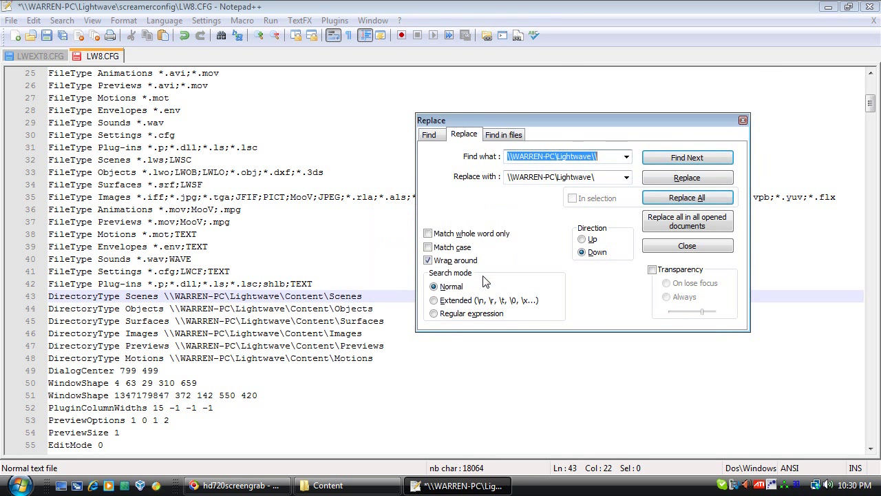
left_click(744, 122)
left_click(301, 334)
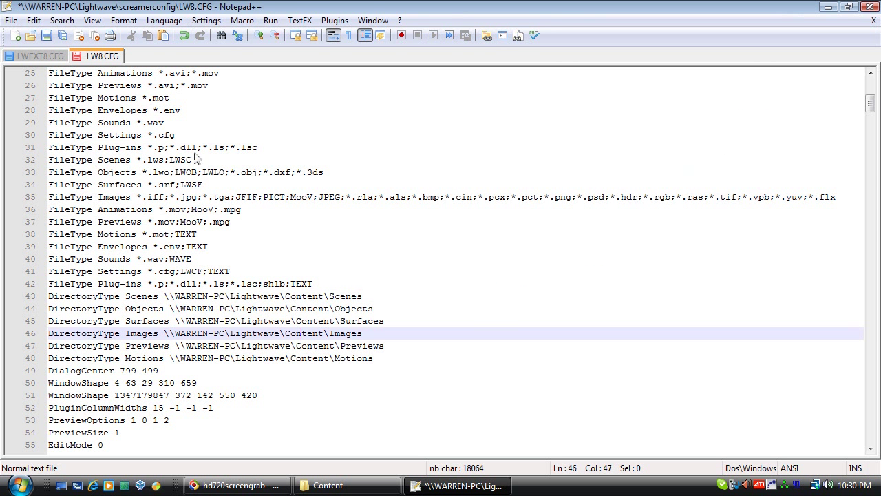
left_click(47, 35)
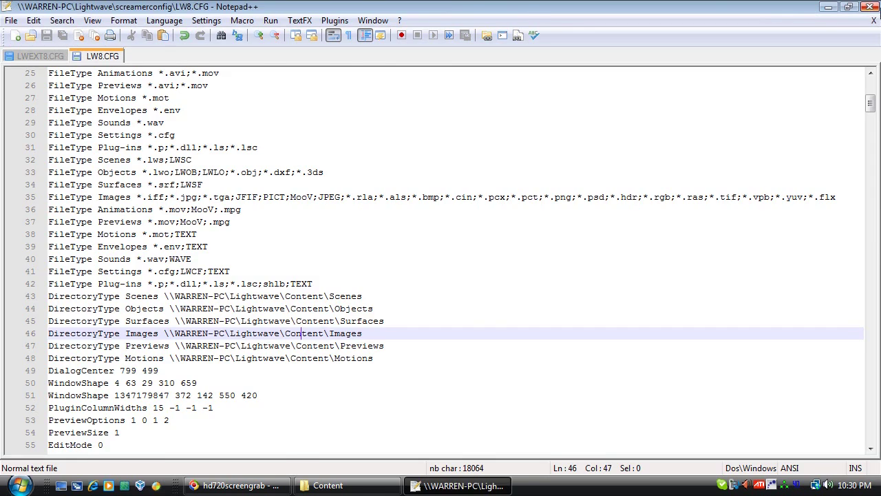
left_click(872, 7)
Step: Open startlwsn_node.bat from the Programs folder of the Lightwave network share for editing
left_click(608, 284)
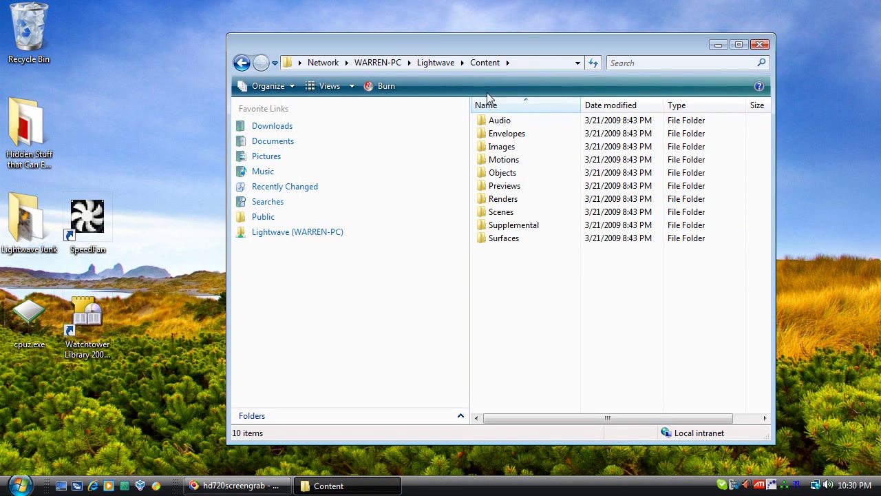
left_click(435, 63)
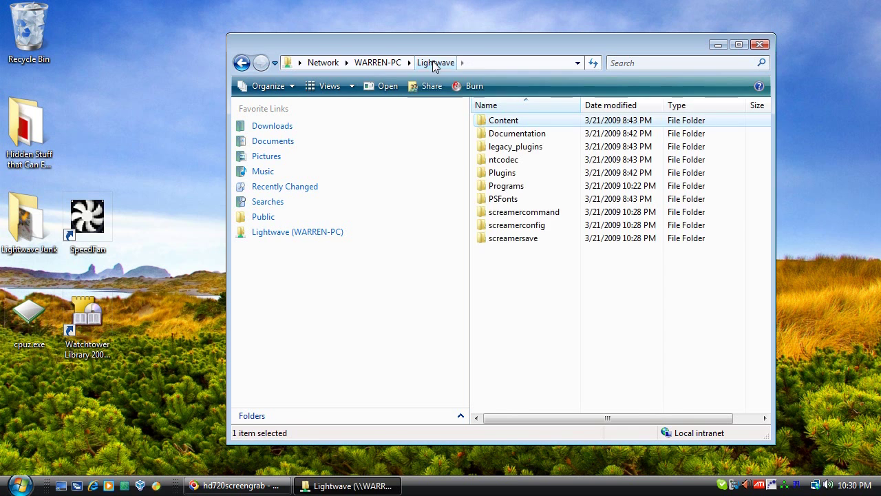
double_click(523, 187)
left_click_drag(765, 206, 765, 340)
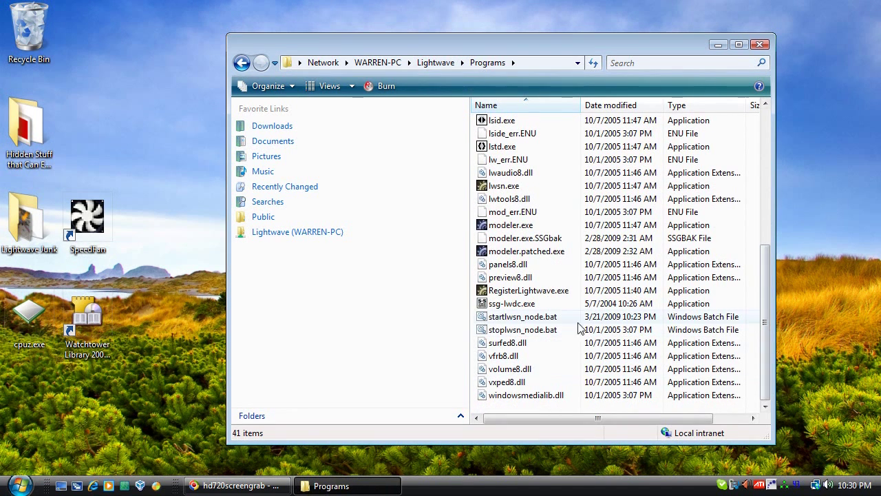
left_click(569, 317)
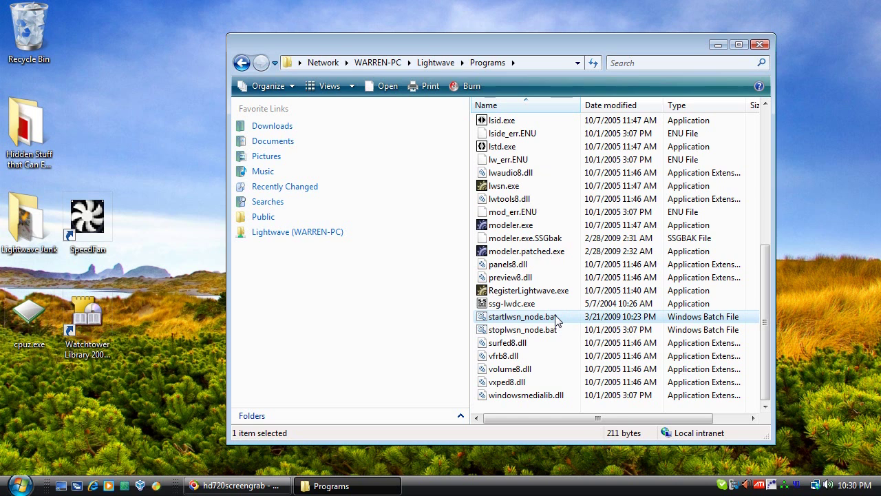
right_click(556, 319)
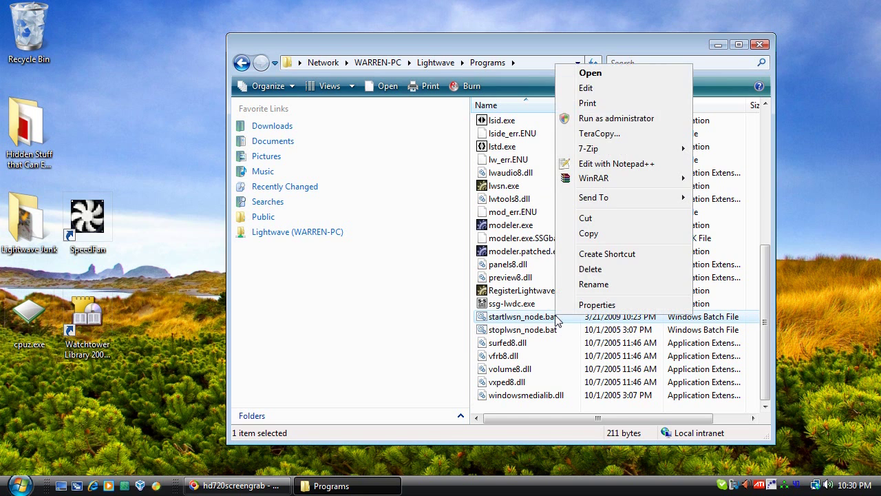
left_click(657, 85)
left_click_drag(249, 63, 298, 166)
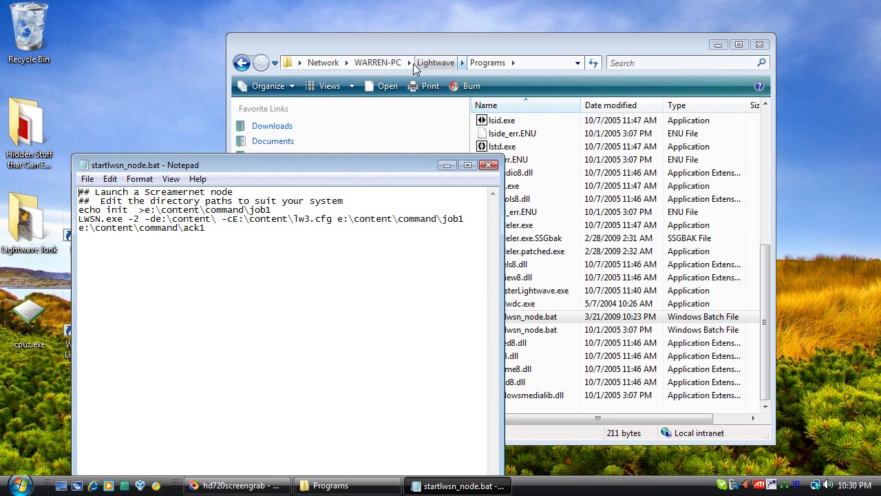
Step: Show the share's Lightwave folder and arrange its window side by side with the startlwsn_node.bat editor
left_click(392, 62)
double_click(605, 158)
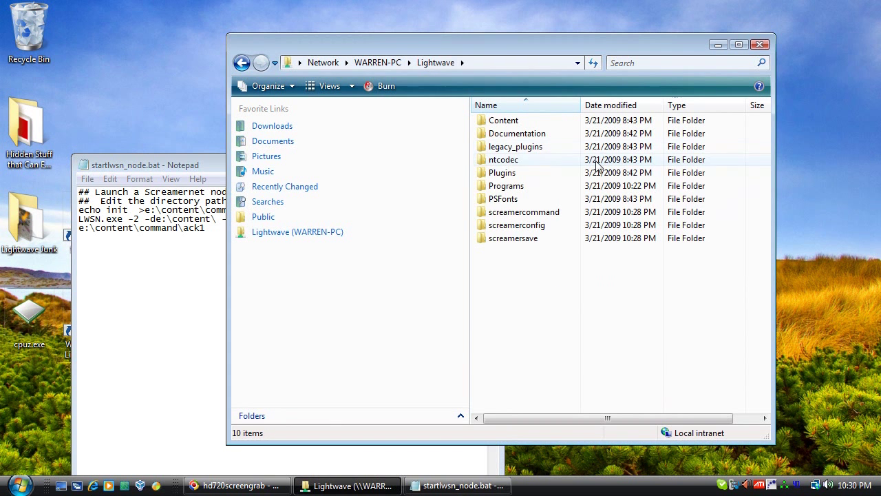
left_click_drag(376, 34, 482, 26)
right_click(478, 490)
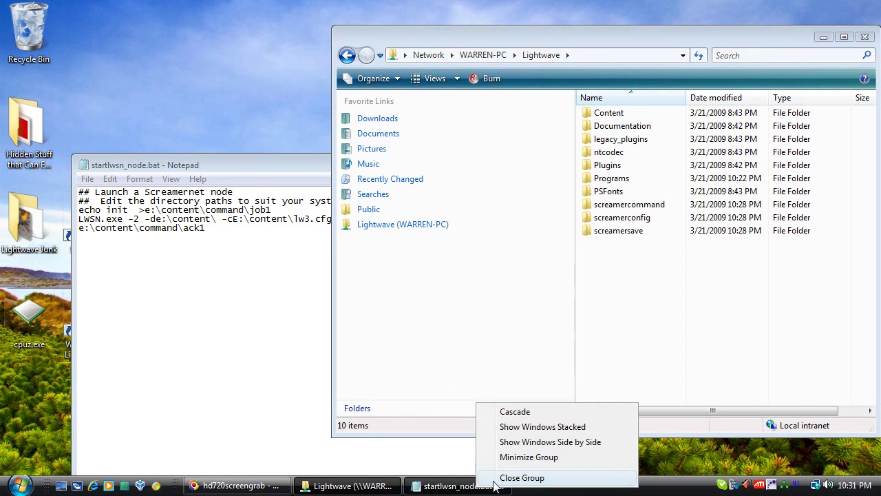
left_click(534, 441)
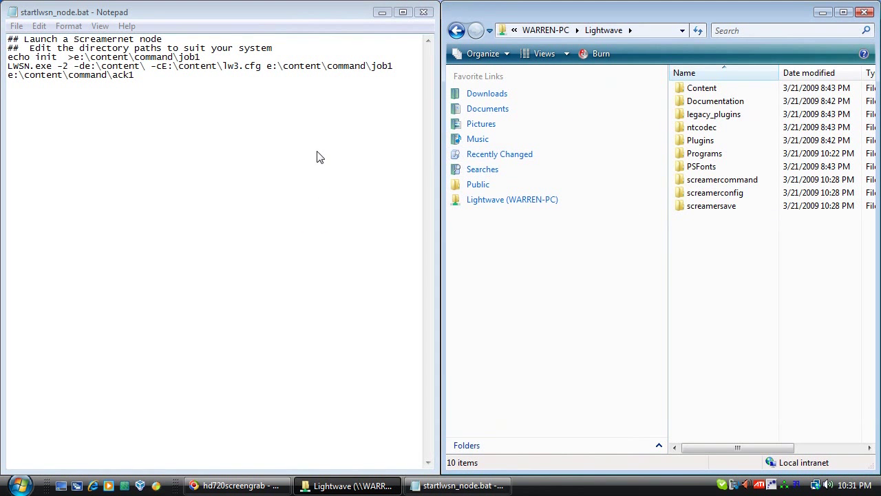
left_click(321, 157)
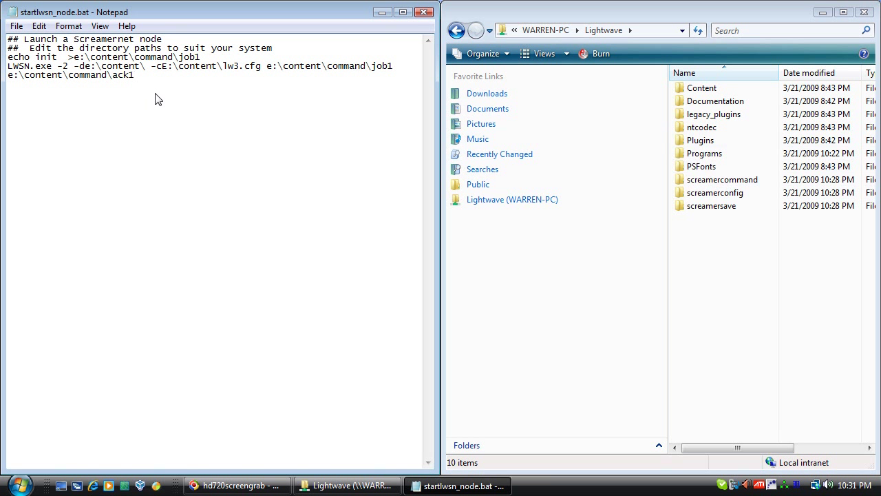
left_click_drag(21, 41, 2, 42)
key("BackSpace")
type("echo")
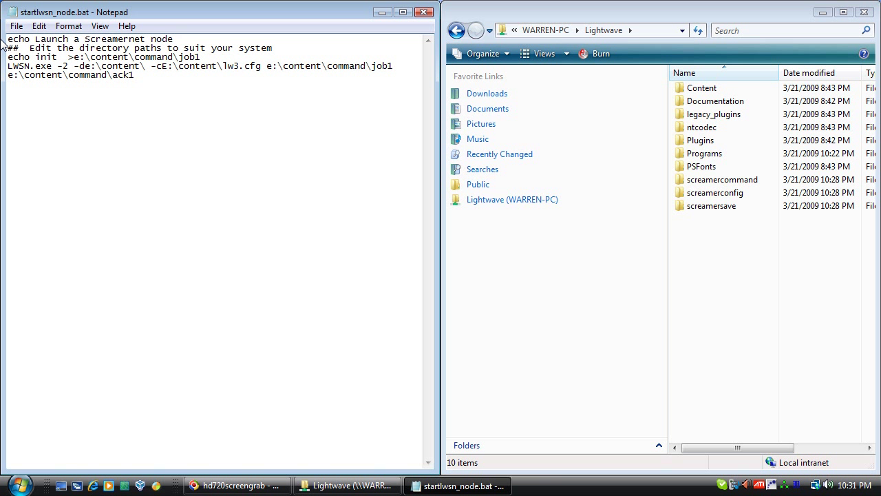
key("Delete")
key("Delete")
type("echo")
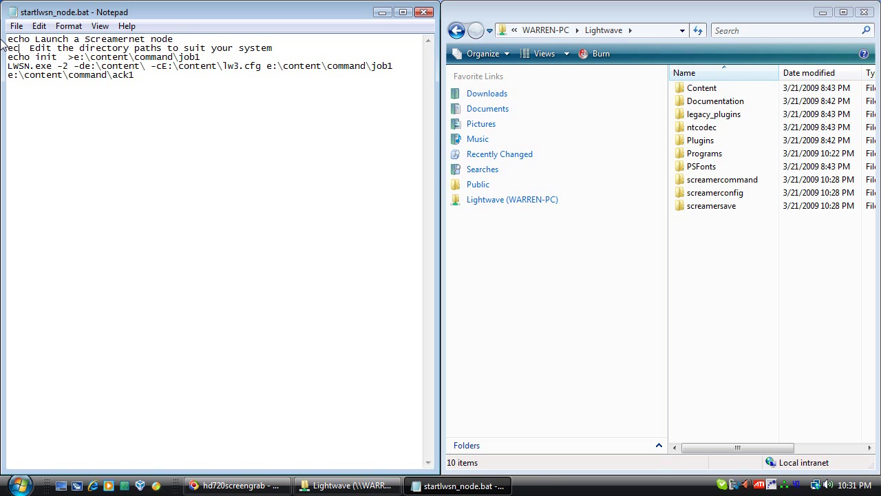
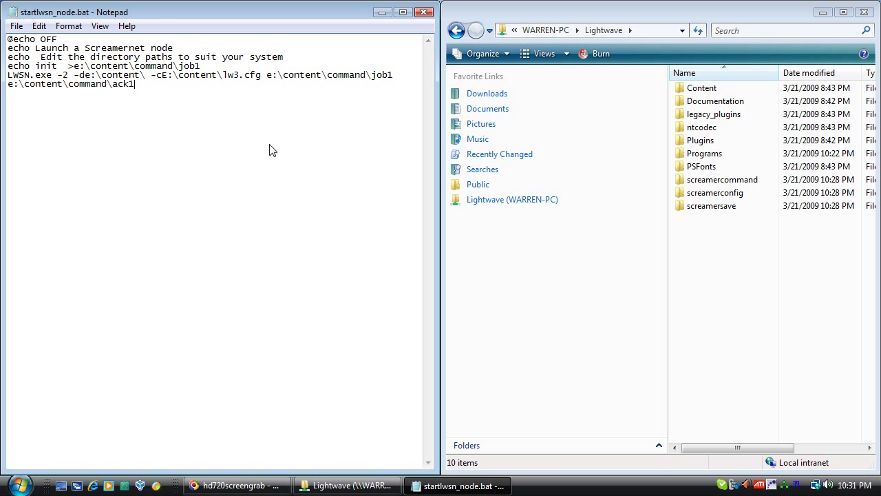
Step: Replace e:\content\command in the echo init line with the screamercommand path \\WARREN-PC\Lightwave\screamercommand, keeping \job1
left_click(73, 69)
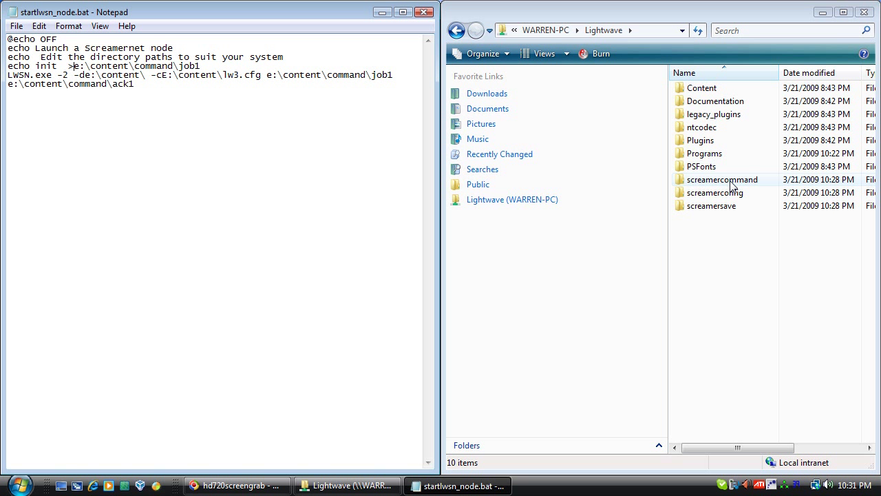
double_click(729, 183)
left_click(625, 35)
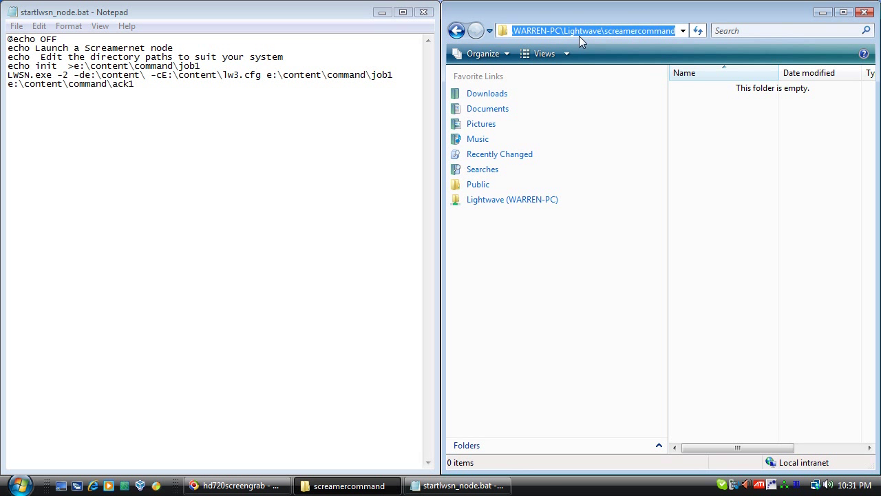
left_click_drag(73, 66, 175, 72)
type("\\\\WARREN-PC\\Lightwave\\screamercommand")
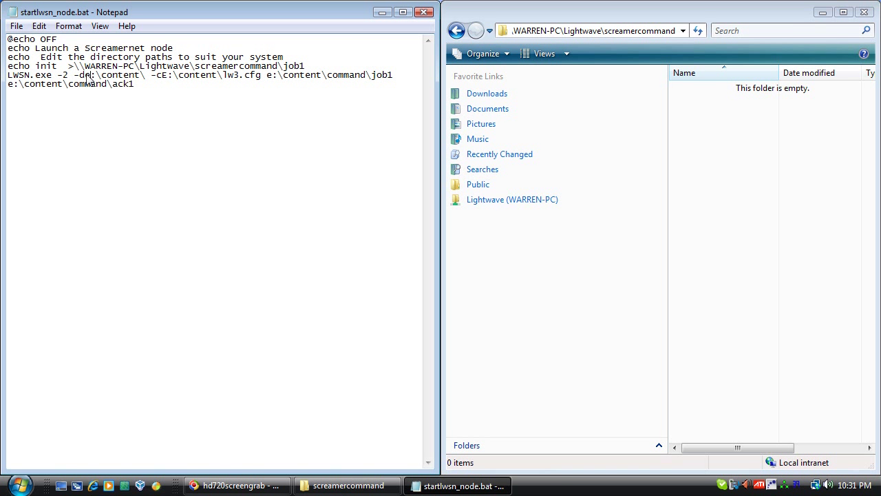
Step: Copy the share's Content folder path and set the LWSN.exe -d option to \\WARREN-PC\Lightwave\Content\
left_click(456, 30)
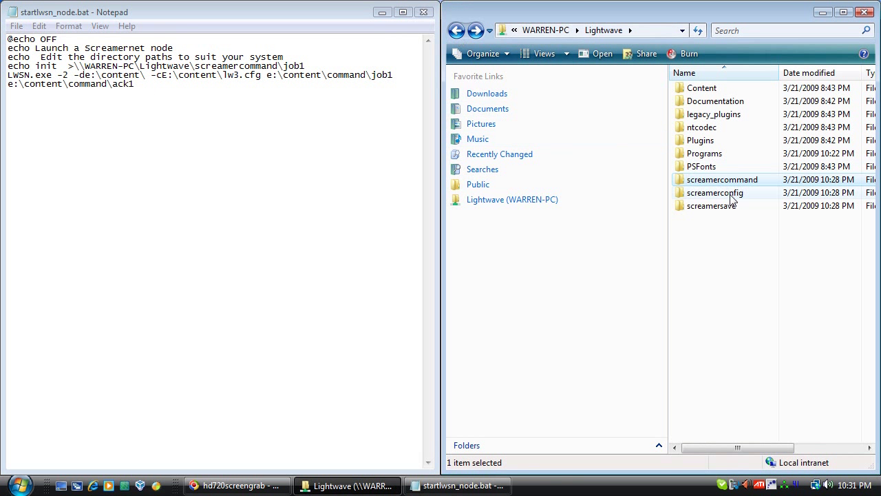
double_click(702, 87)
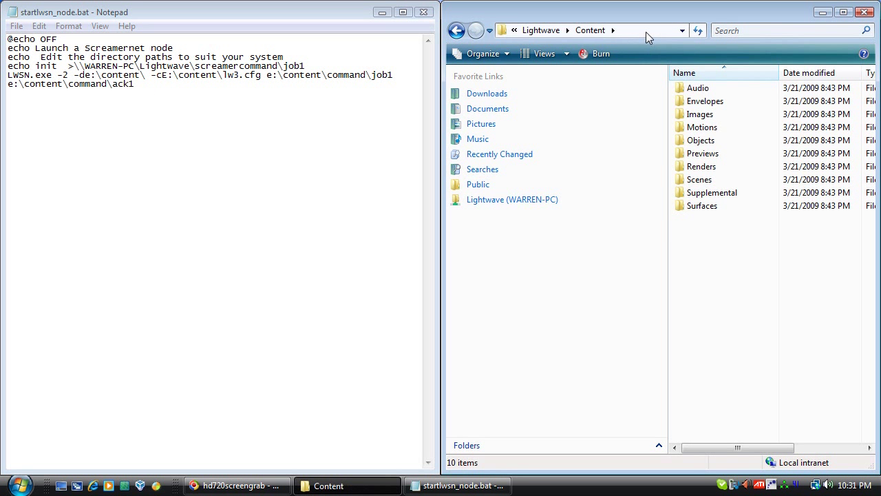
left_click(662, 34)
key("ctrl+c")
left_click_drag(84, 76, 146, 77)
key("ctrl+v")
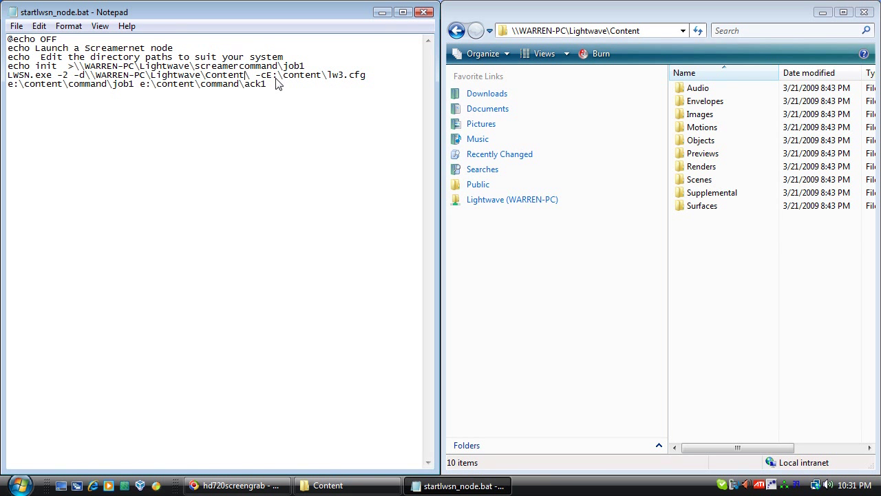
Step: Copy the screamerconfig folder path and replace the -c option's E:\content\lw3.cfg with \\WARREN-PC\Lightwave\screamerconfig
left_click(522, 32)
left_click(455, 31)
double_click(712, 191)
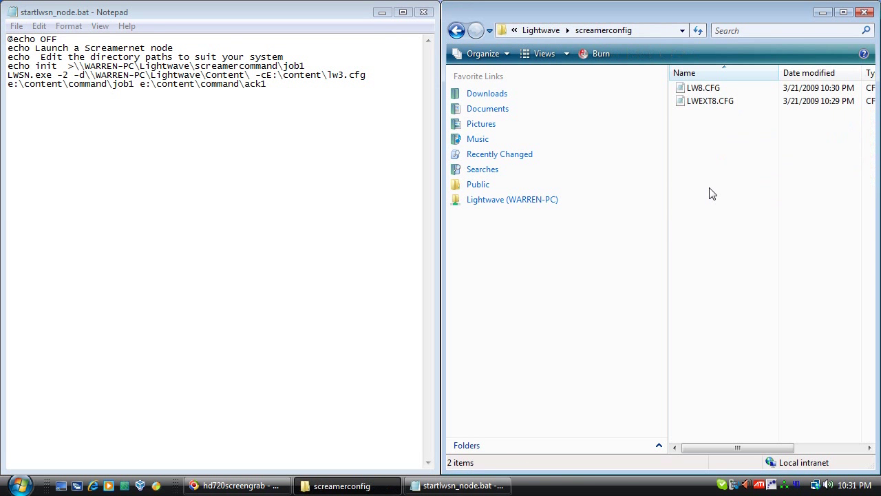
left_click(656, 32)
key("ctrl+c")
left_click_drag(267, 77, 367, 80)
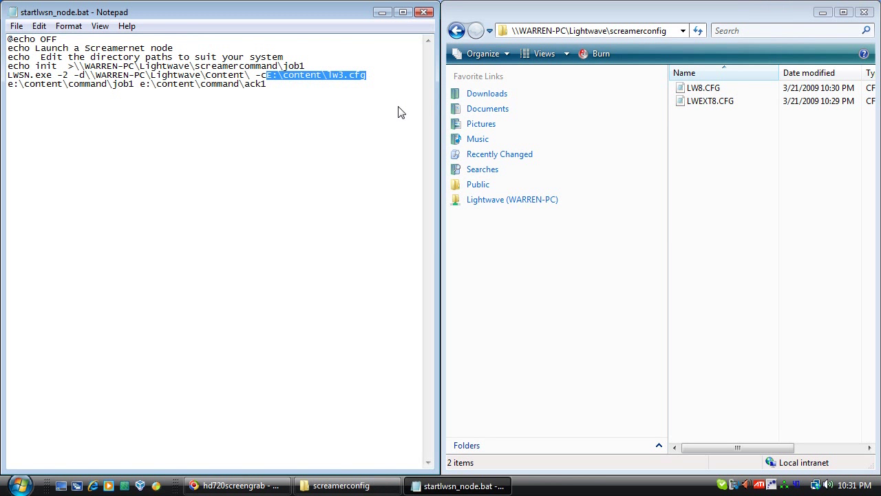
key("ctrl+v")
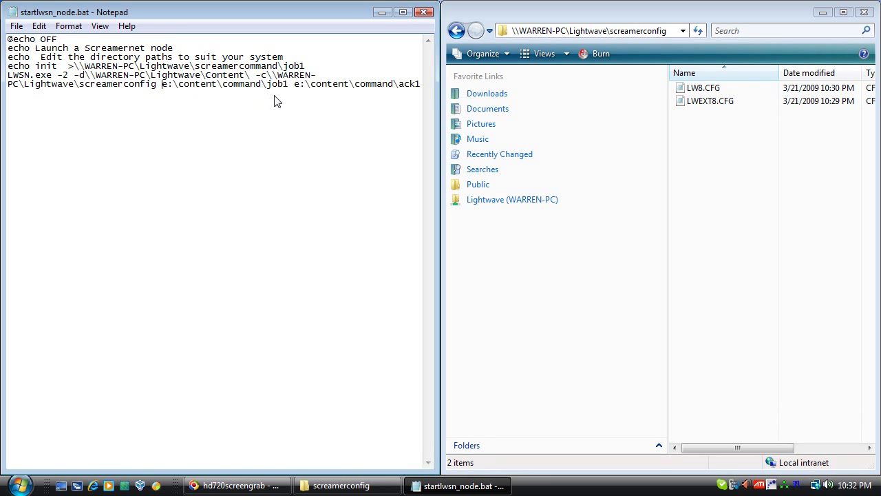
Step: Replace e:\content\command before \job1 and \ack1 in the LWSN.exe command with \\WARREN-PC\Lightwave\screamercommand
left_click(457, 30)
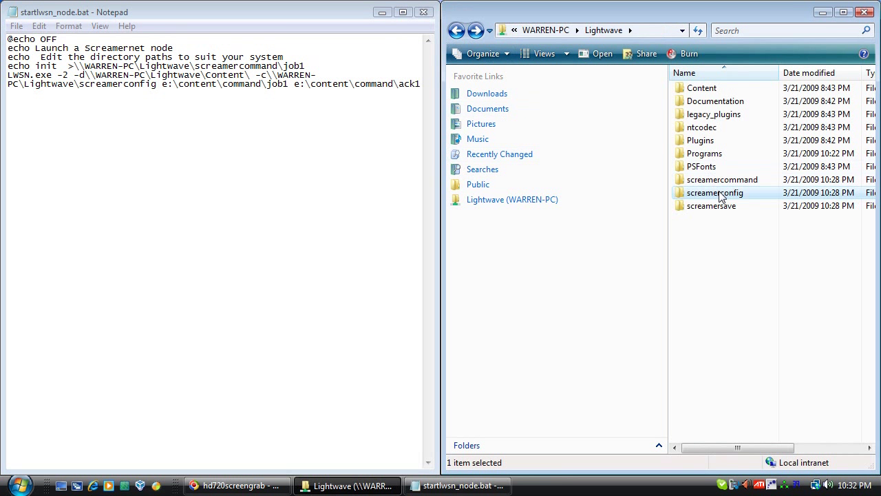
double_click(725, 182)
left_click(665, 38)
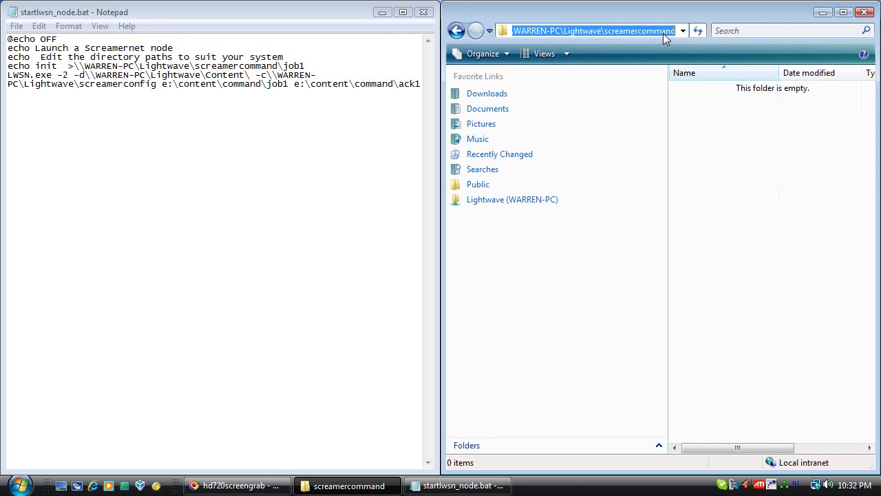
left_click_drag(163, 85, 267, 88)
type("\\\\WARREN-PC\\Lightwave\\screamercommand")
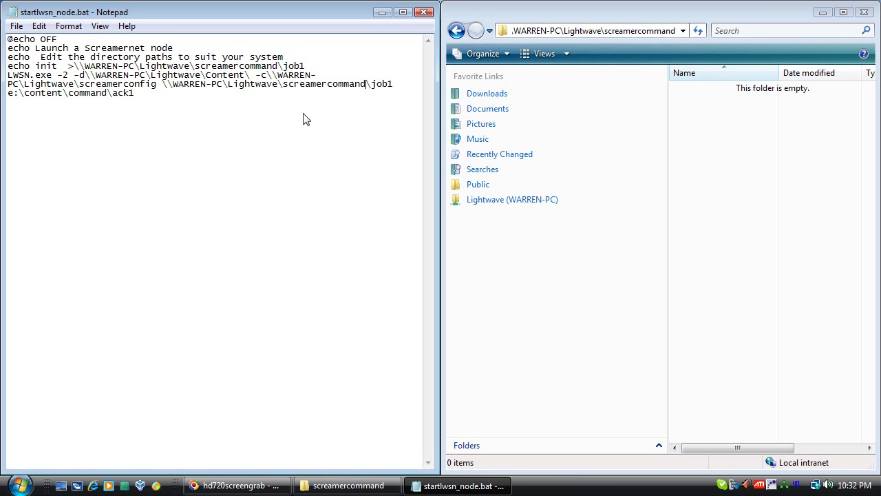
left_click_drag(9, 97, 103, 97)
type("\\\\WARREN-PC\\Lightwave\\screamercommand")
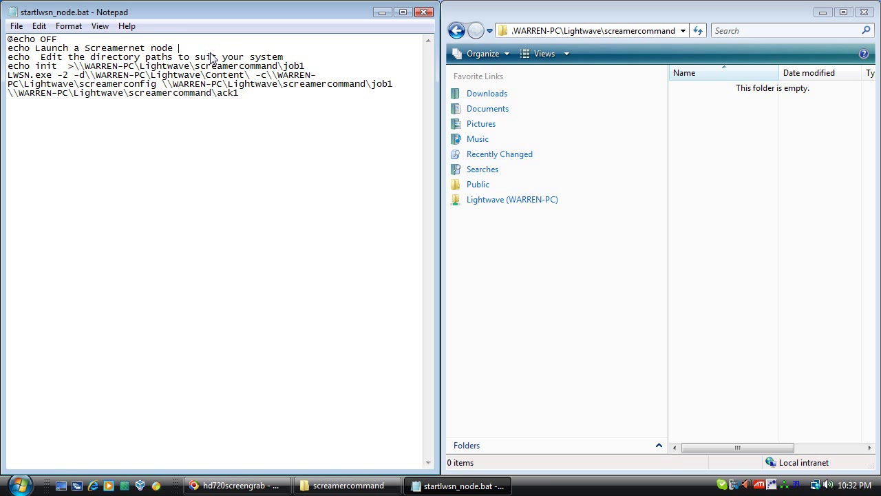
Step: Append 1 to the Launch a Screamernet node line and check the LWSN.exe command unwrapped before restoring word wrap
left_click(81, 26)
left_click(69, 41)
left_click_drag(180, 463, 142, 462)
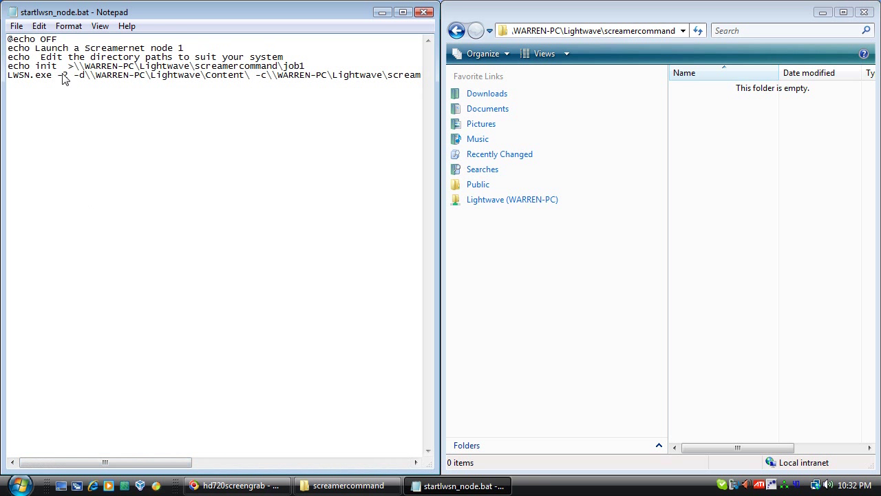
left_click(84, 28)
left_click(69, 41)
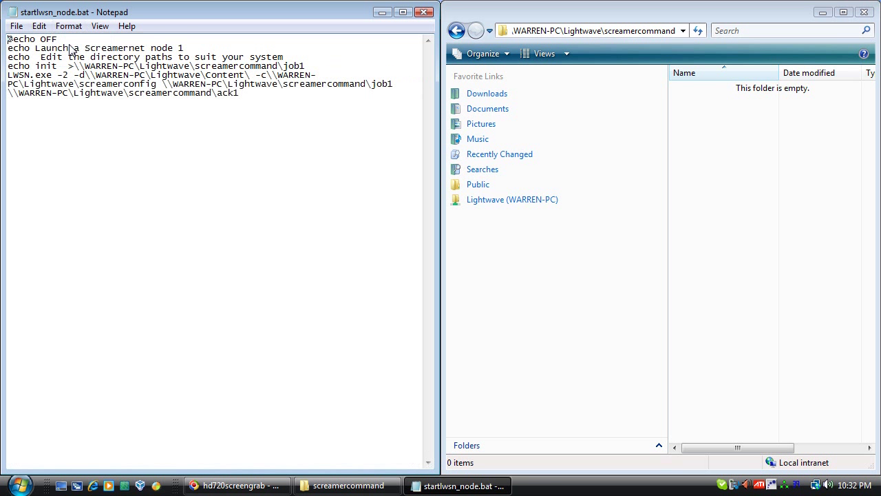
Step: Save startlwsn_node.bat and close Notepad
left_click(16, 26)
left_click(40, 71)
left_click(422, 11)
Step: Move the folder window clear of the desktop and open the local C:\Lightwave\Programs folder in it
left_click_drag(619, 14, 325, 16)
left_click(227, 201)
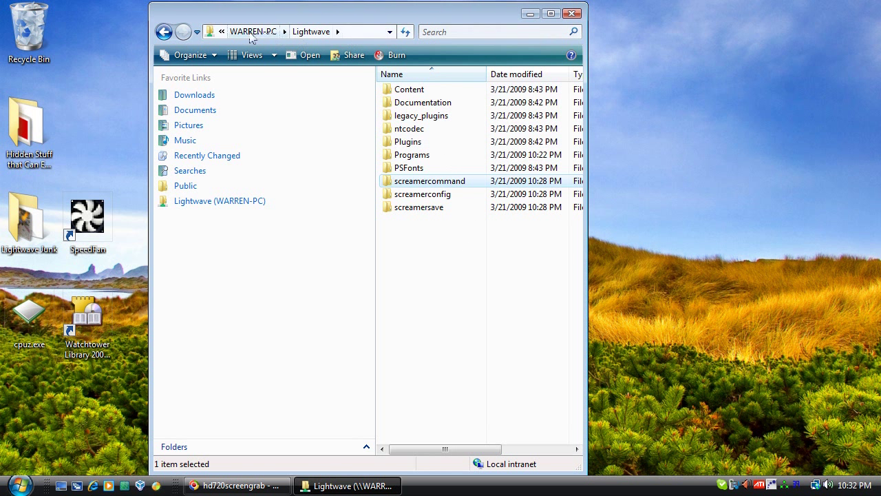
left_click(222, 31)
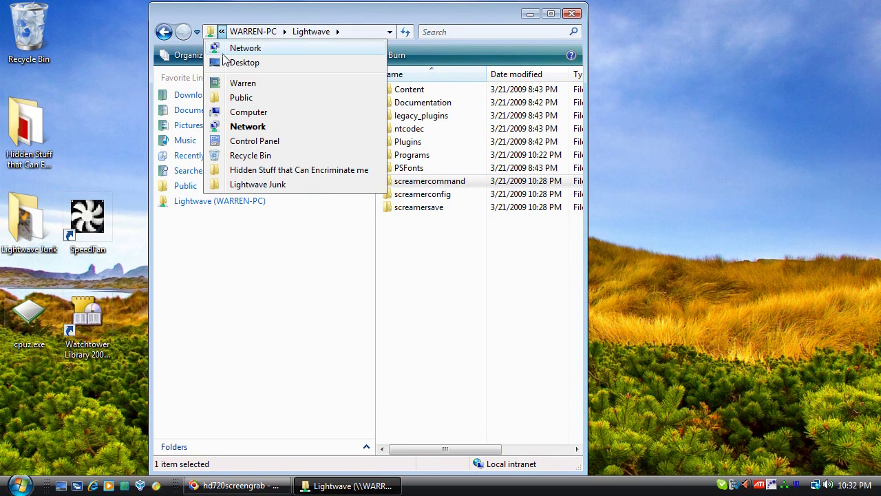
left_click(235, 112)
double_click(451, 113)
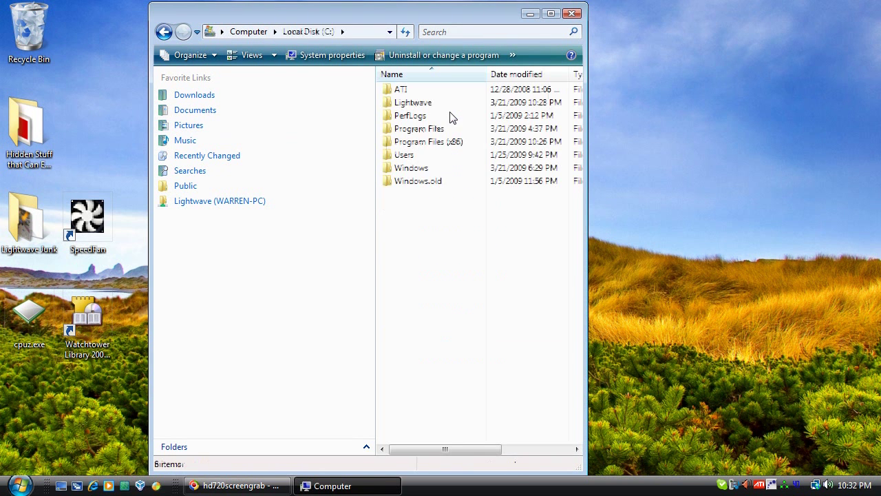
double_click(432, 104)
double_click(427, 155)
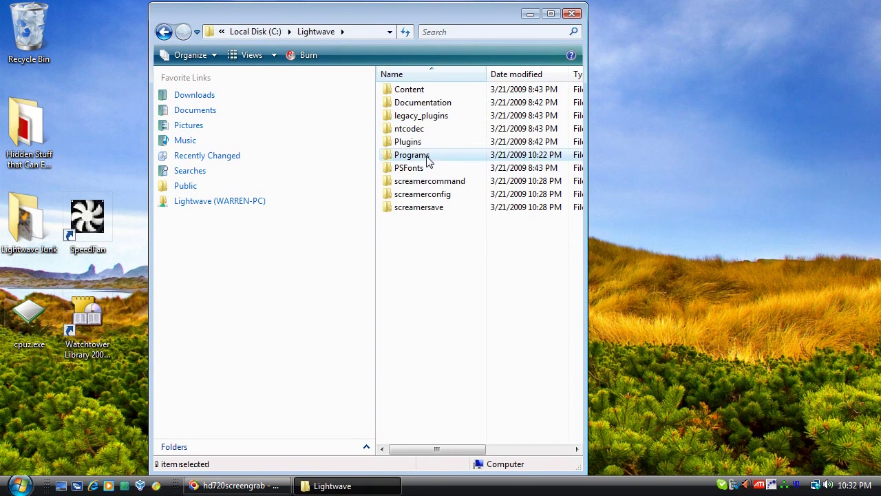
Step: Create a desktop shortcut to lightwav.exe from the Programs folder and launch LightWave through it
left_click(505, 253)
scroll(506, 254, "down", 10)
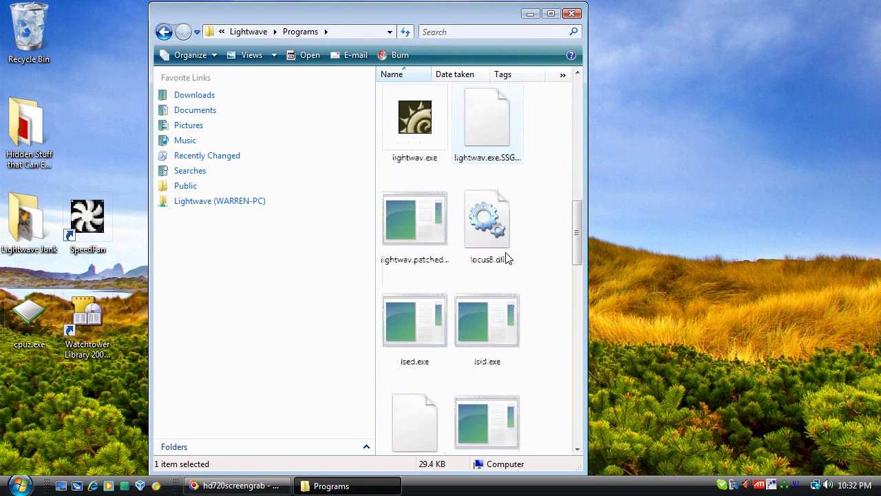
left_click(425, 140)
right_click_drag(424, 140, 720, 174)
left_click(755, 225)
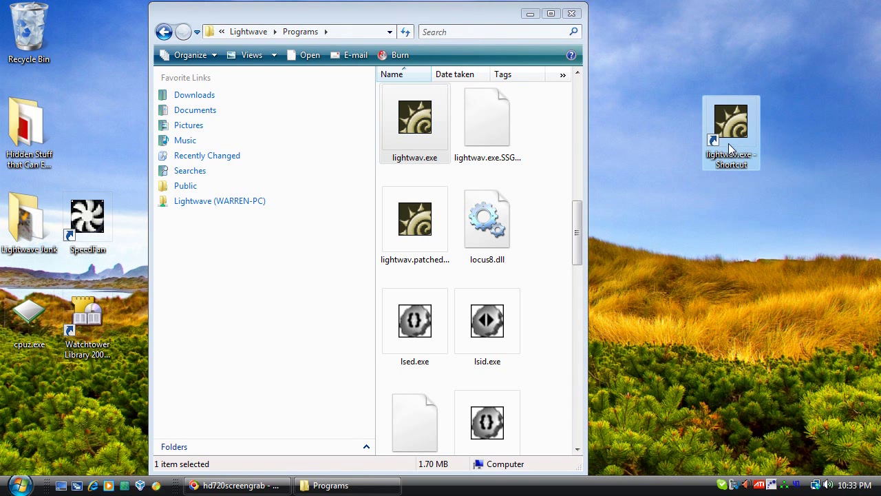
double_click(730, 149)
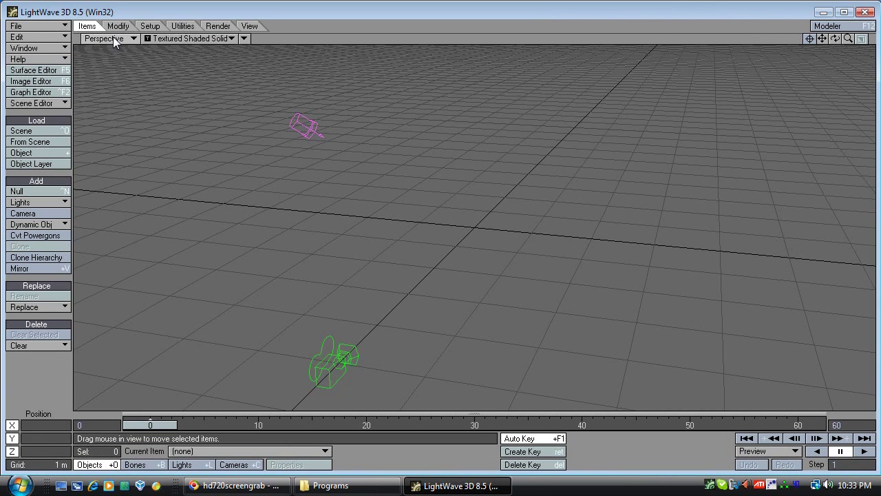
Step: Load the WolfcarSample.lws scene from the recently used scenes
left_click(43, 25)
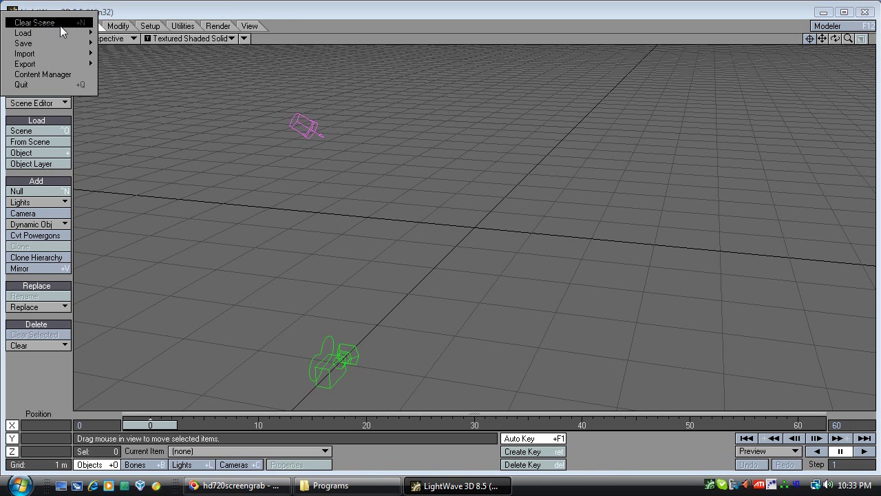
mouse_move(83, 33)
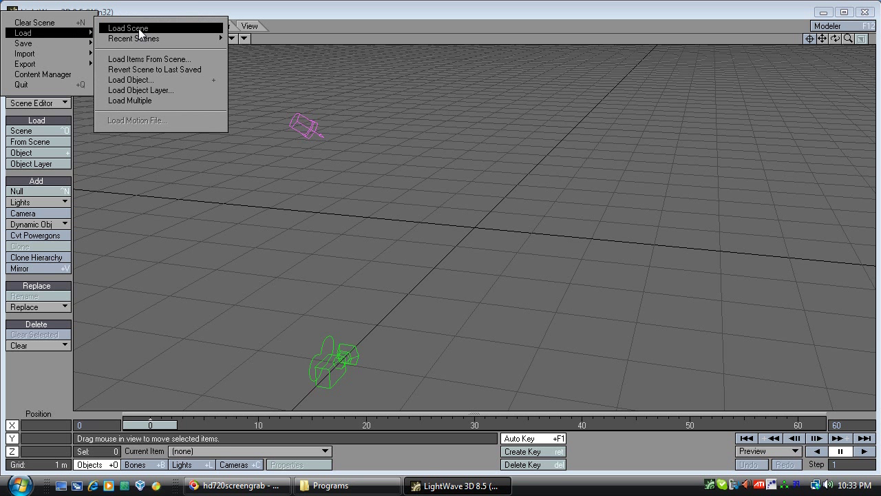
mouse_move(146, 37)
left_click(303, 32)
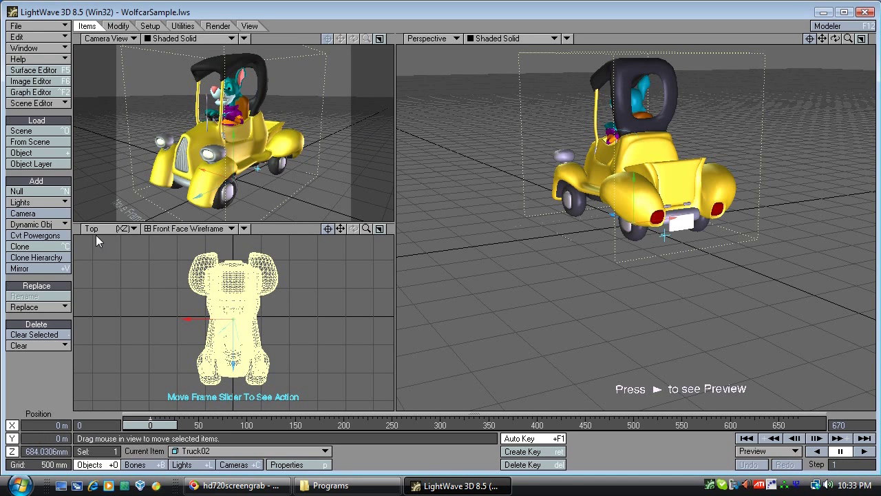
Step: In the render options, set the RGB output files to Jumptesta in the screamersave folder of the shared network Lightwave directory
left_click(220, 27)
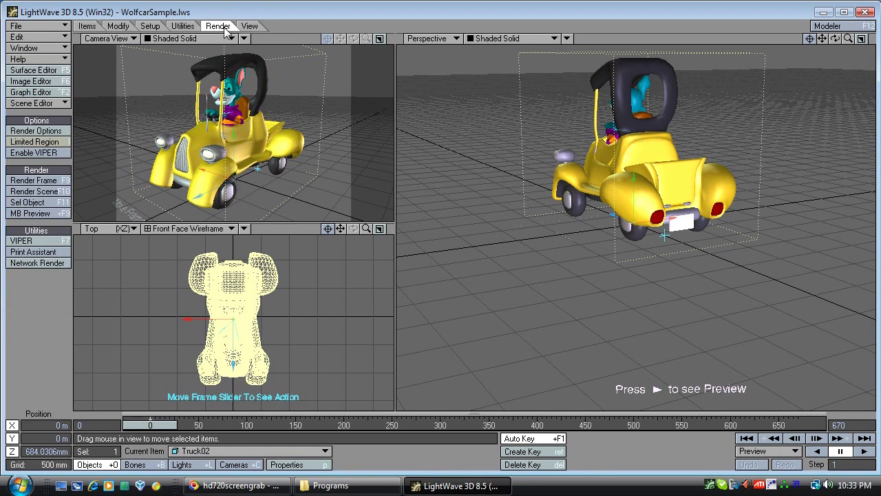
left_click(36, 131)
left_click(121, 146)
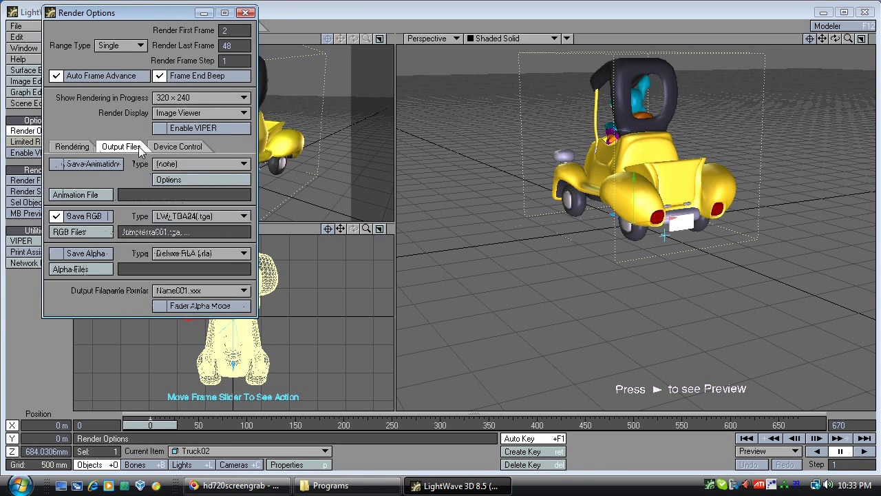
left_click(79, 232)
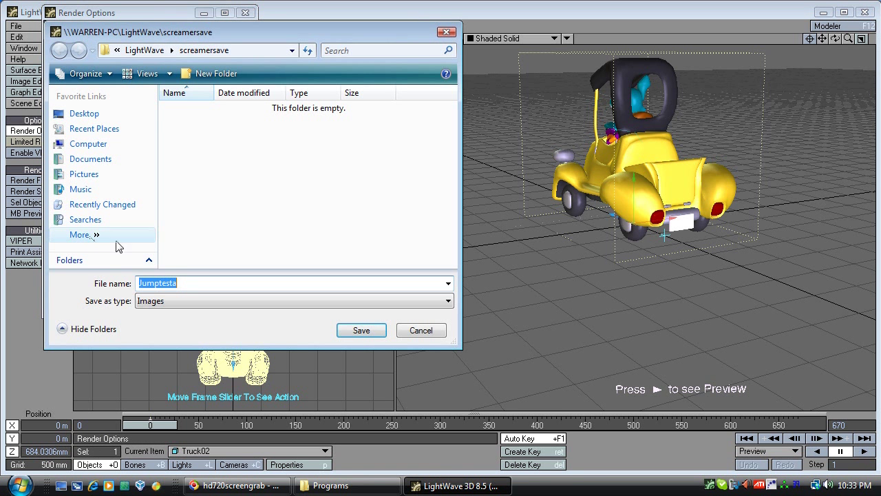
left_click(81, 234)
left_click(138, 273)
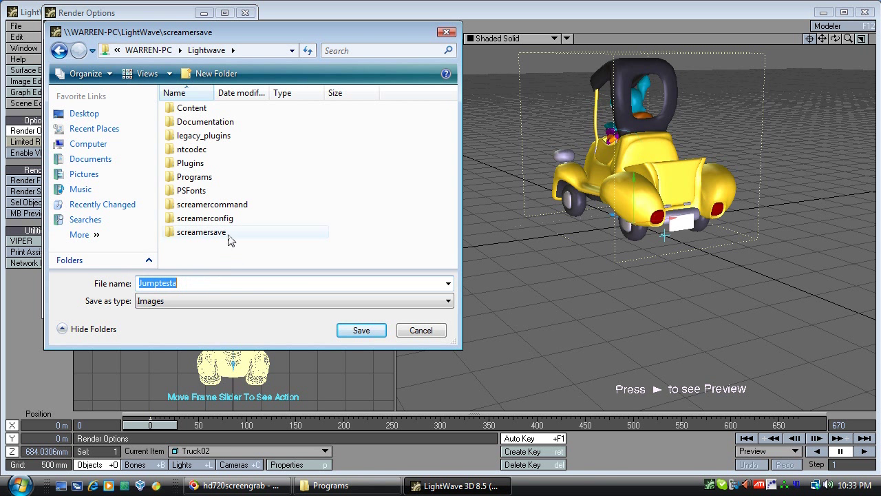
left_click(201, 233)
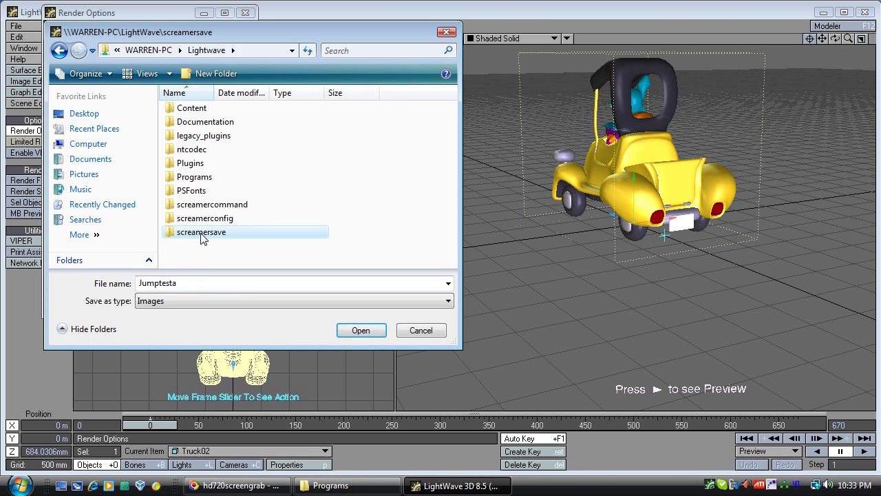
double_click(202, 234)
left_click(233, 301)
left_click(237, 302)
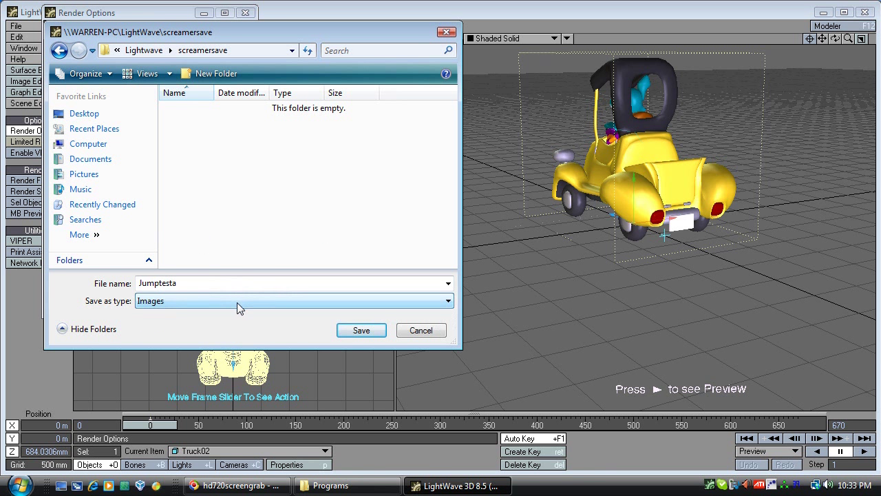
left_click(362, 335)
Step: Set the RGB output type to LW_JPEG(.jpg) and close the render options
left_click(212, 217)
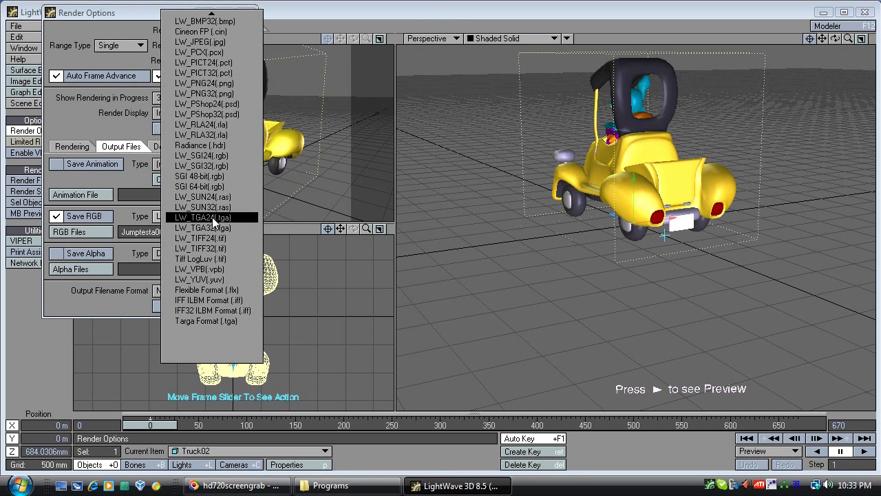
left_click(235, 42)
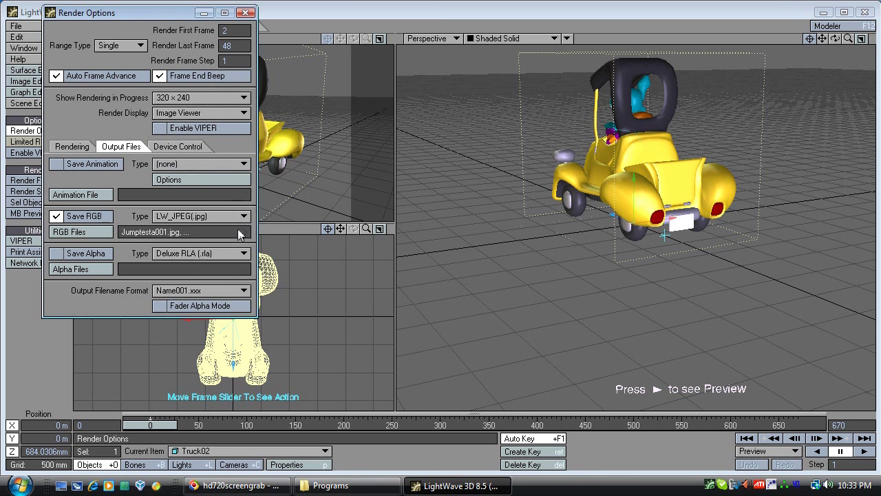
left_click(246, 13)
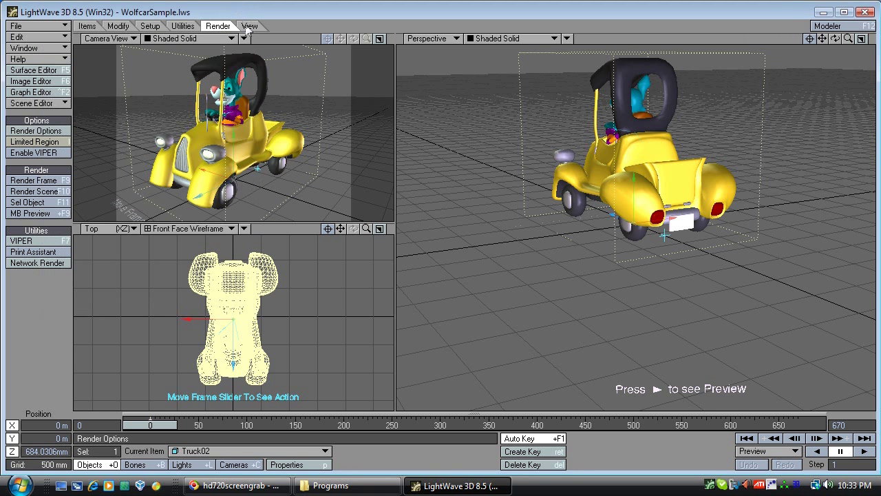
Step: Save the scene over the existing WolfcarSample.lws file
left_click(20, 26)
mouse_move(45, 49)
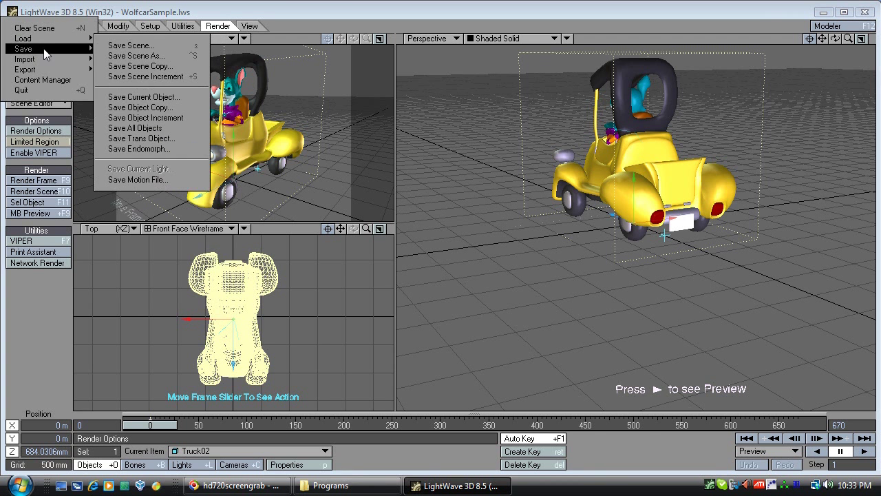
left_click(126, 47)
left_click(636, 340)
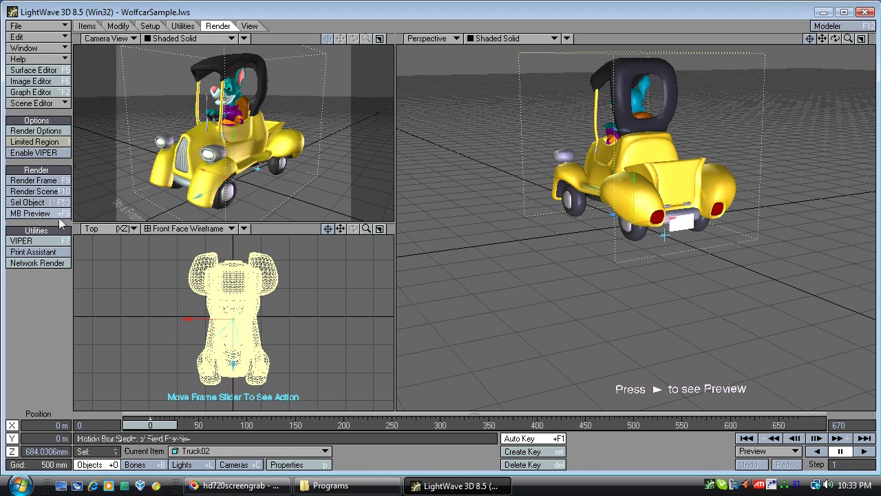
Step: Set the network rendering command directory to C:\Lightwave\screamercommand and decline the immediate ScreamerNet initialization
left_click(36, 263)
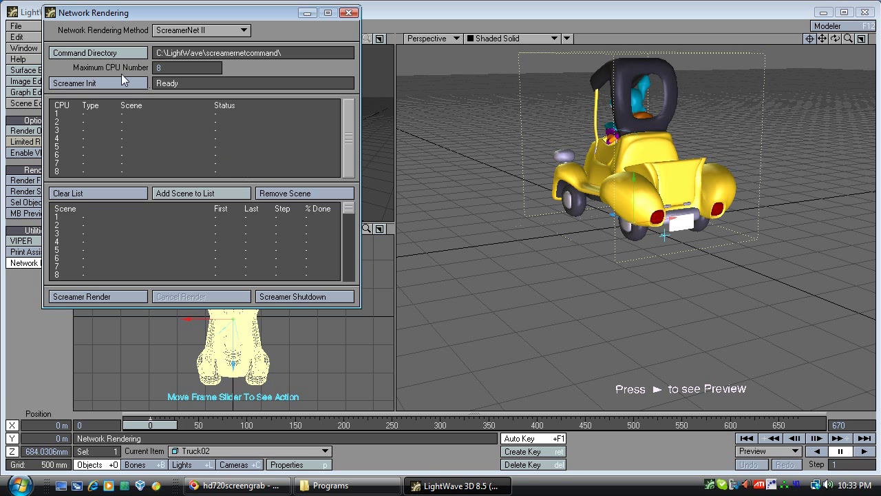
left_click(104, 53)
left_click(406, 264)
left_click(447, 364)
left_click(505, 422)
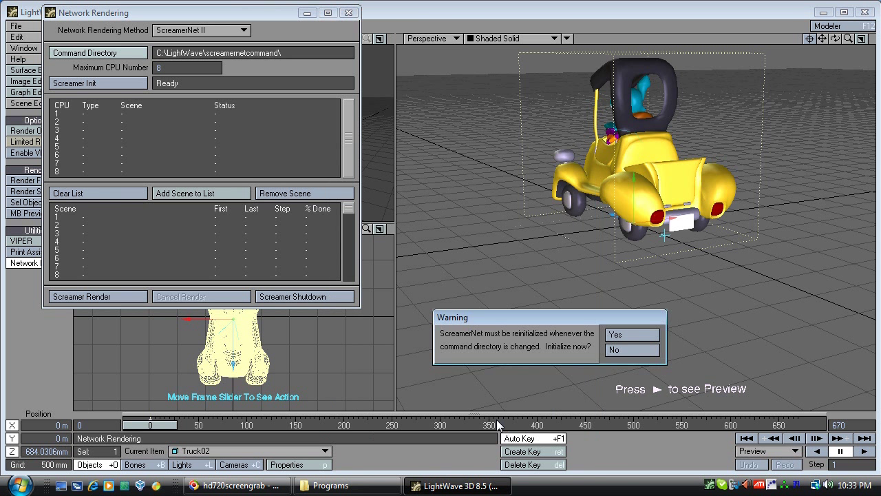
left_click(619, 350)
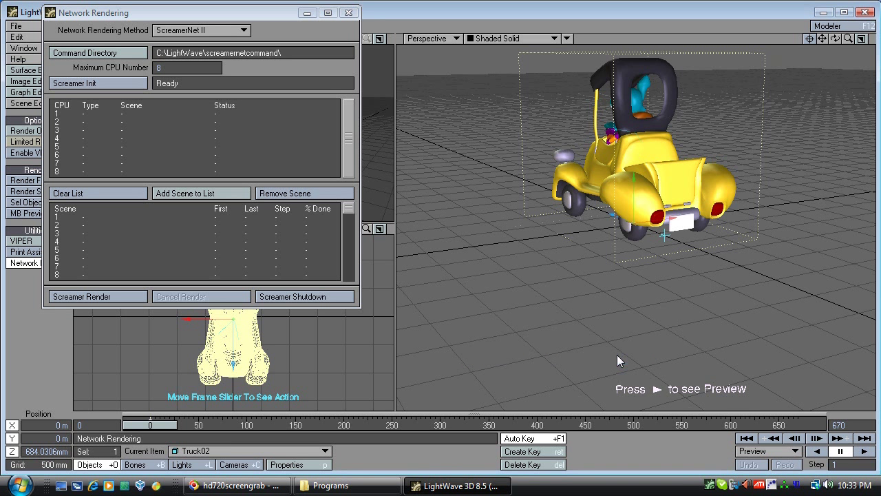
Step: Switch to the maximized Programs folder window and run startlwsn_node.bat to start the render node
left_click(396, 491)
left_click_drag(578, 234, 582, 422)
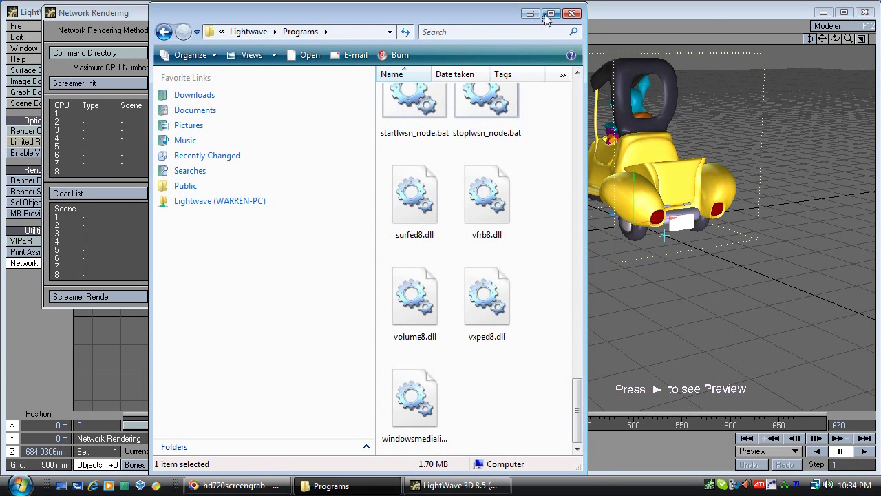
left_click(550, 13)
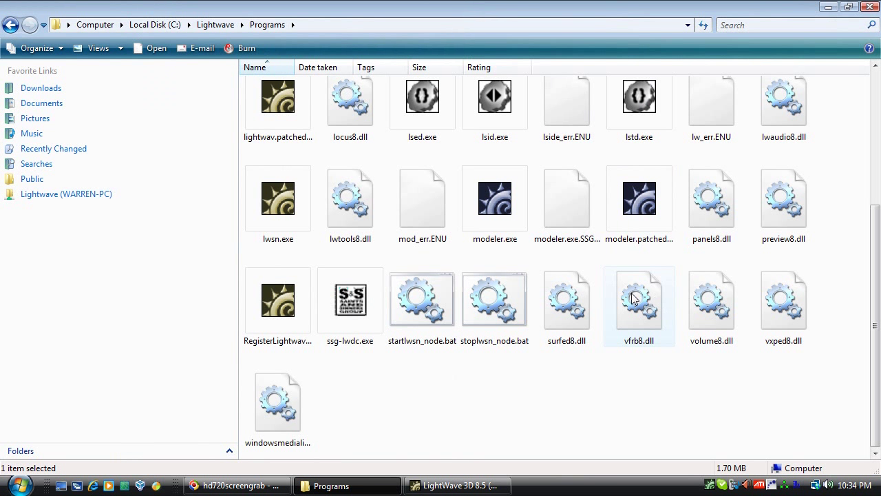
left_click(433, 318)
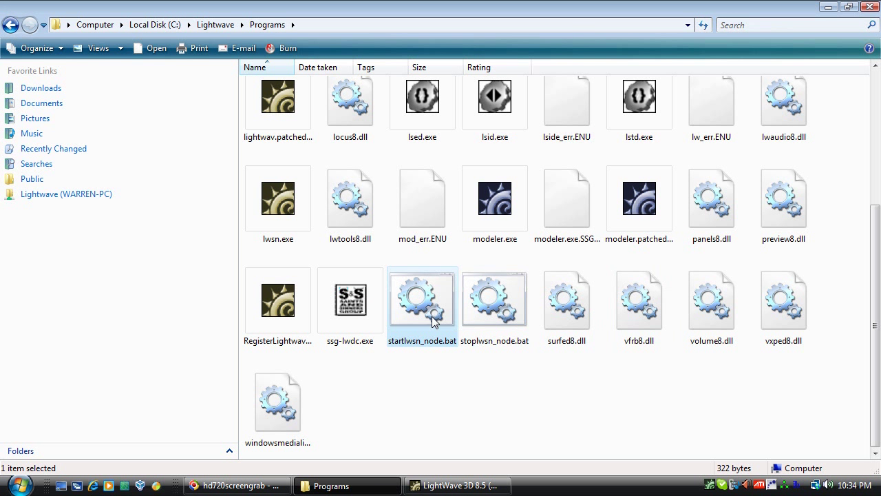
double_click(433, 318)
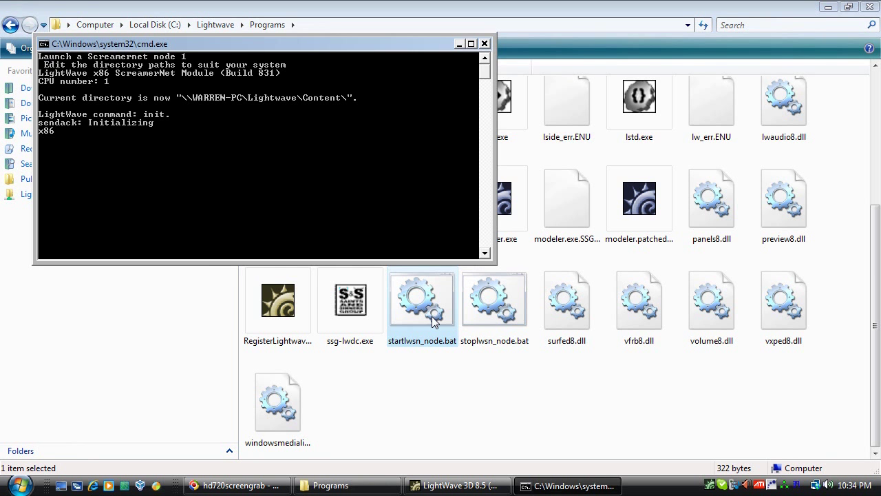
Step: Return to LightWave, initialize ScreamerNet to detect the running node, and dismiss the result message
left_click(456, 486)
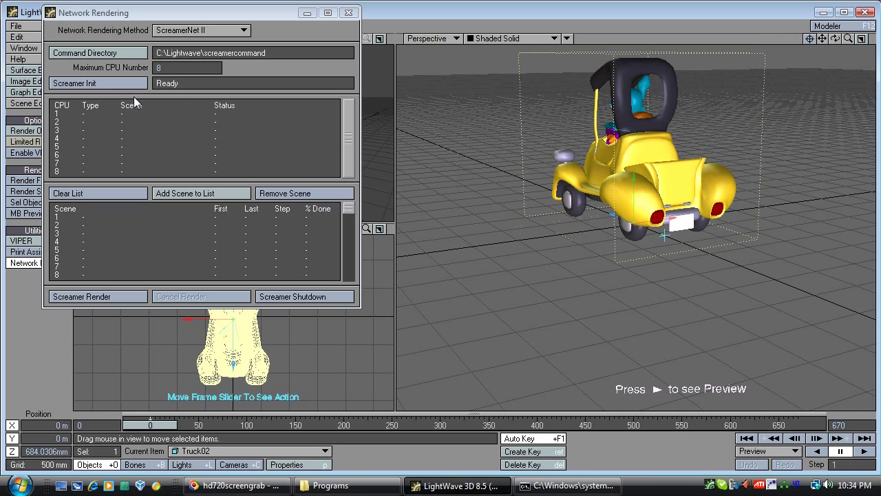
left_click(110, 84)
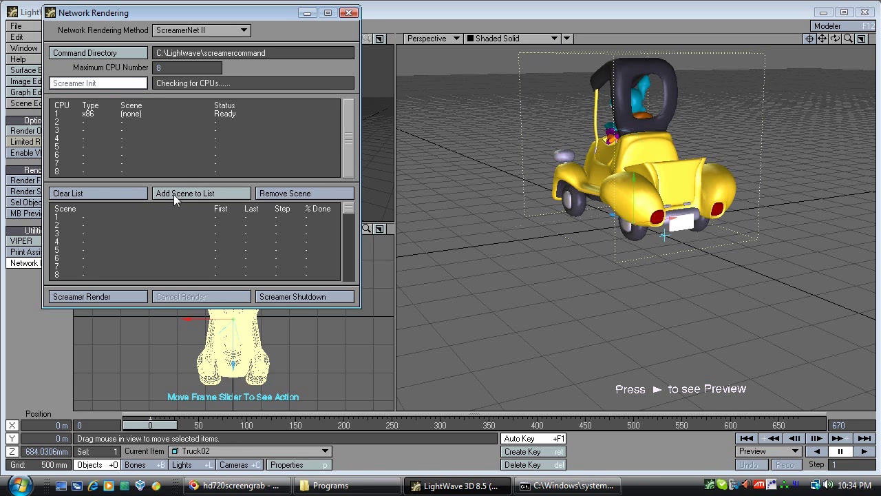
left_click(608, 338)
Step: Add WolfcarSample.lws to the network rendering scene list
left_click(198, 193)
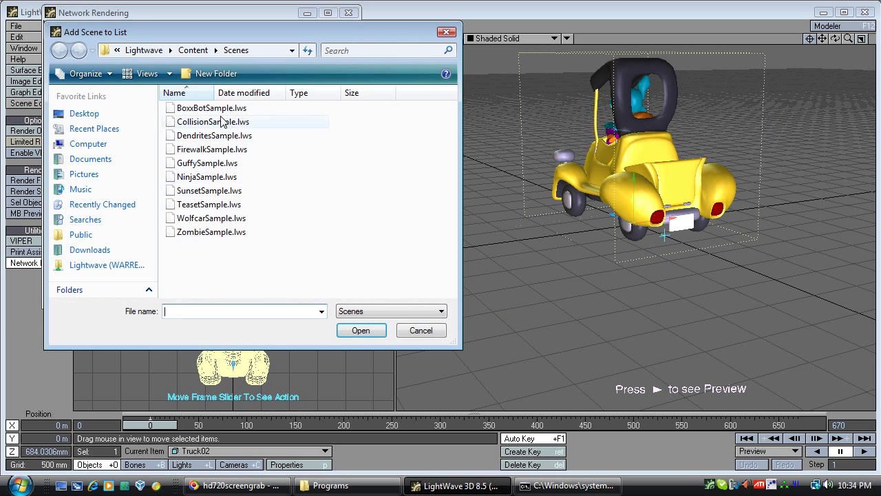
double_click(218, 217)
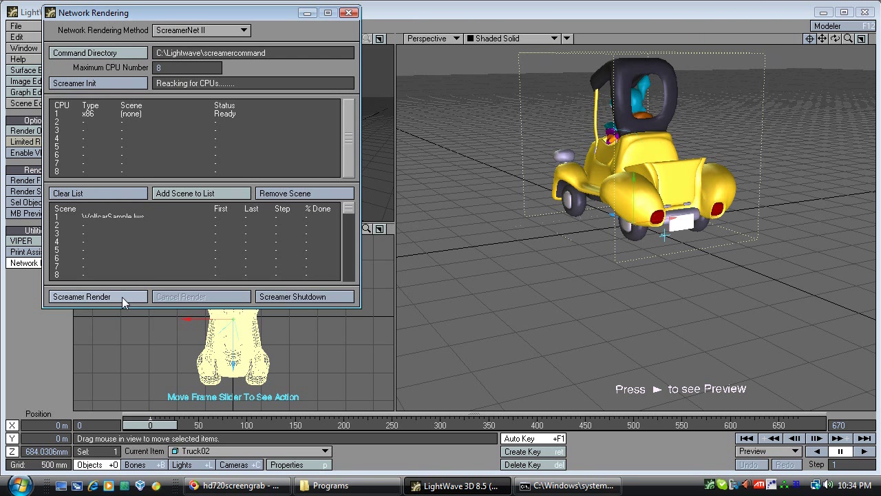
Step: Add WolfcarSample.lws again, browsing to Content\Scenes through the shared network Lightwave folder
left_click(191, 193)
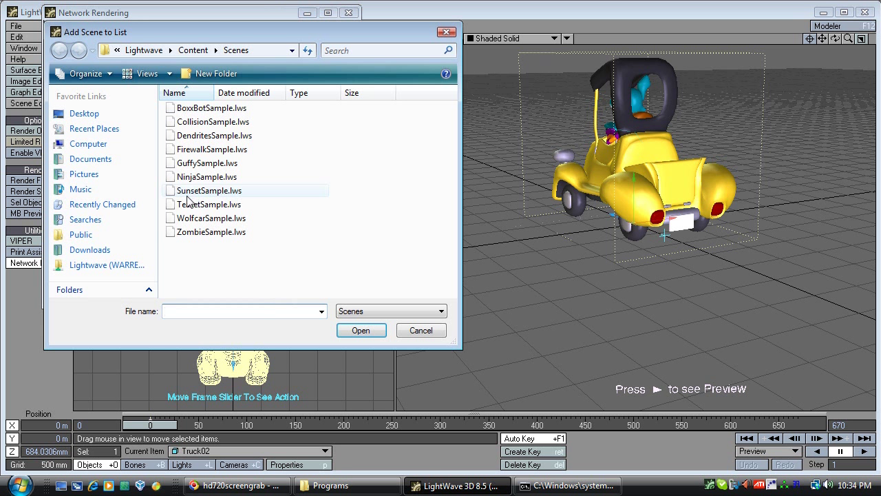
left_click(121, 52)
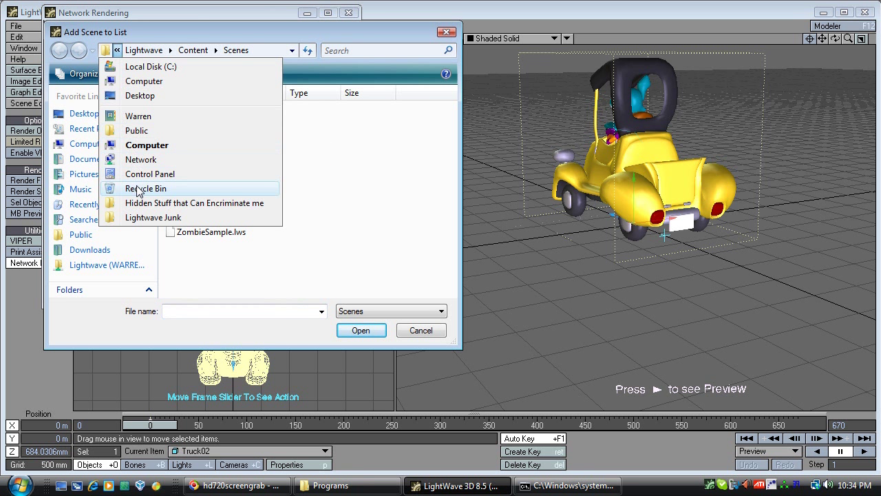
left_click(323, 253)
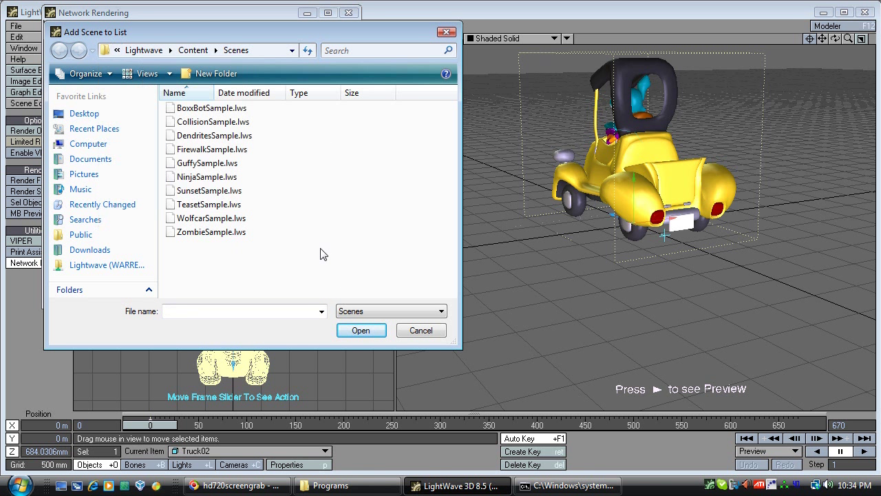
left_click(124, 269)
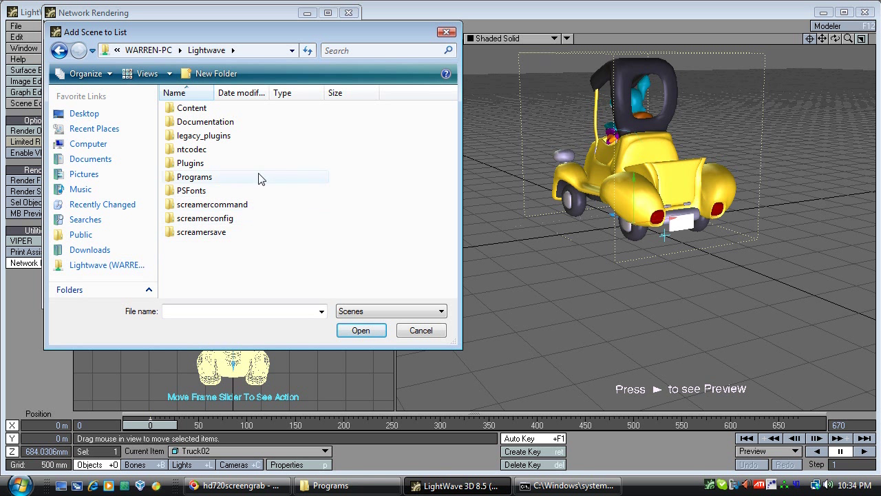
double_click(222, 115)
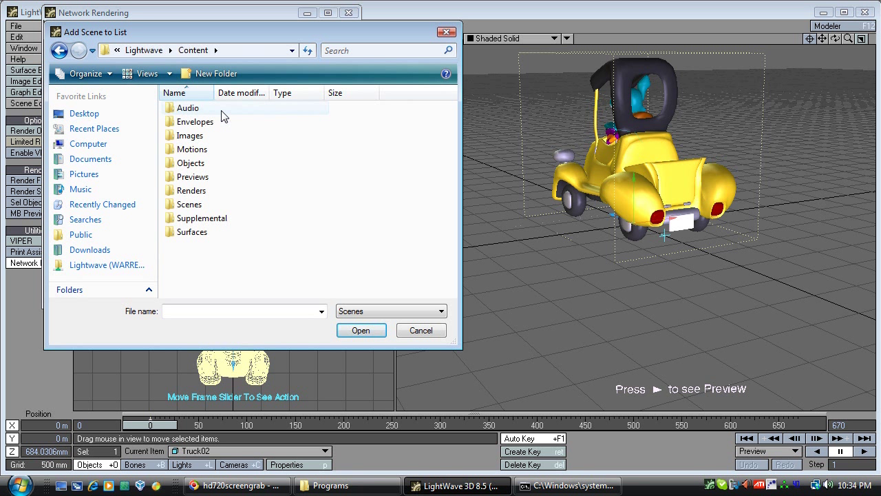
double_click(215, 205)
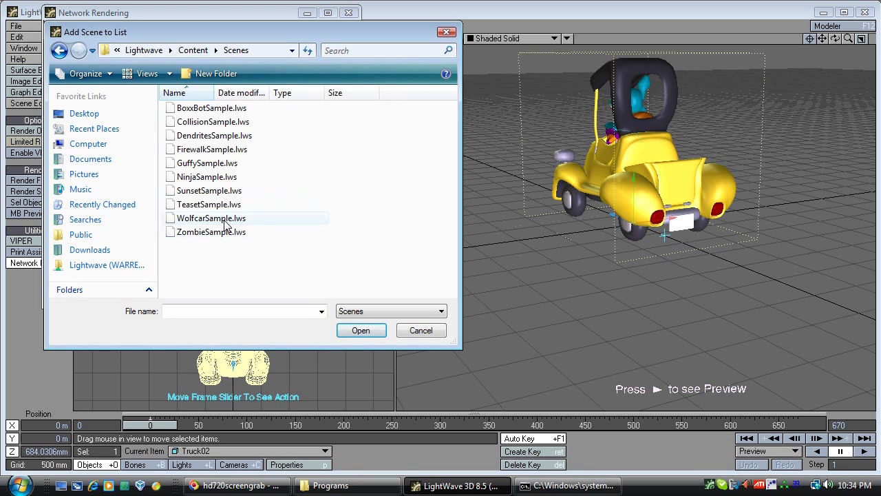
left_click(222, 219)
left_click(361, 330)
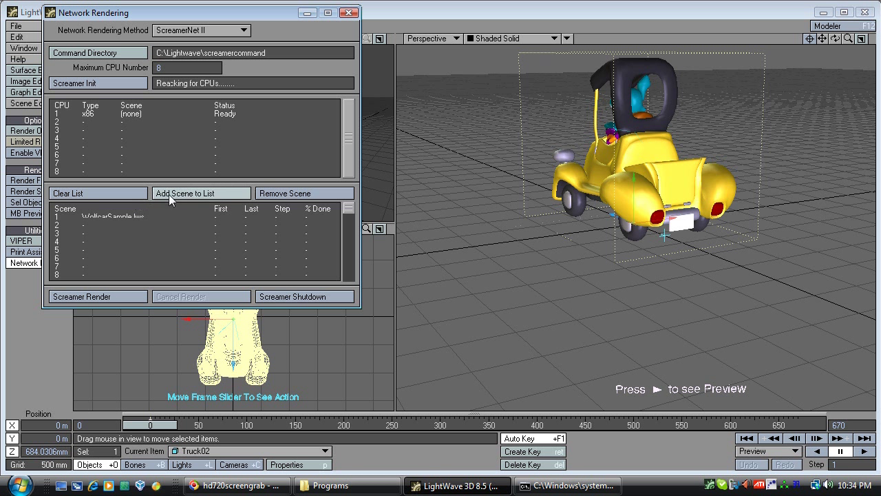
Step: Clear the network rendering scene list and add WolfcarSample.lws from the shared network Lightwave\Content\Scenes folder
left_click(118, 193)
left_click(618, 333)
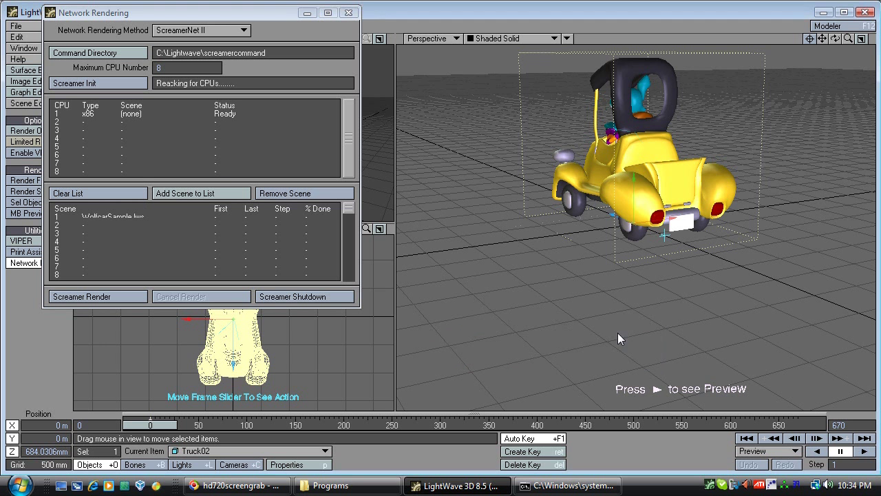
left_click(216, 193)
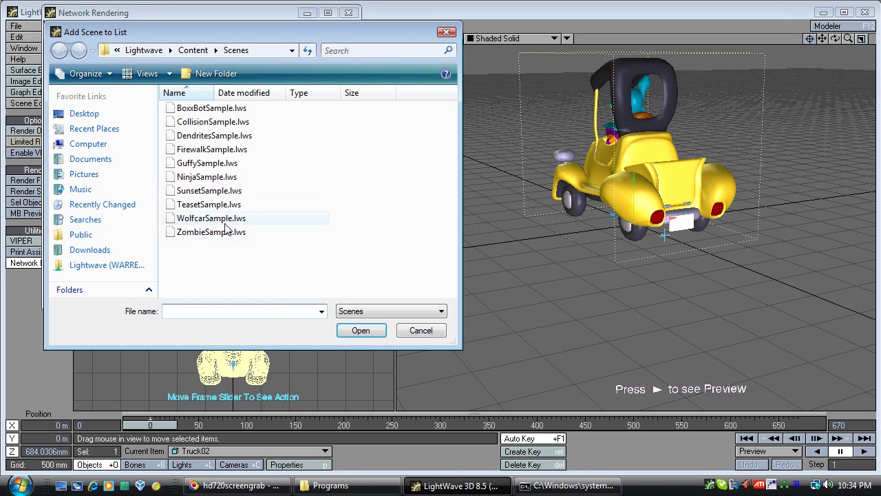
key("alt+d")
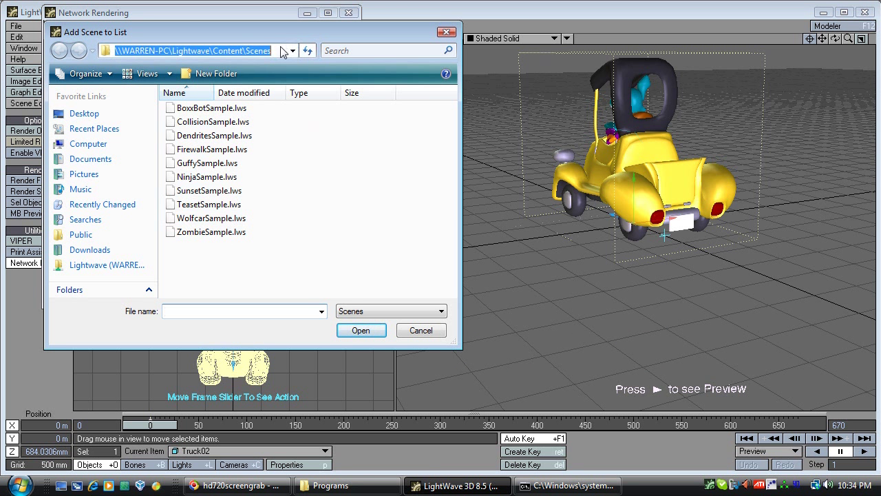
double_click(219, 218)
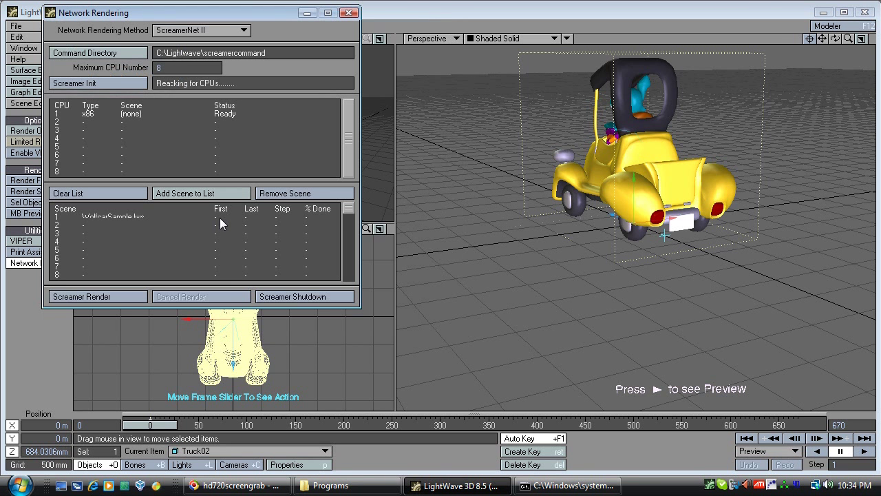
Step: Start the ScreamerNet render and move the render node's console window beside the Network Rendering window
left_click(122, 296)
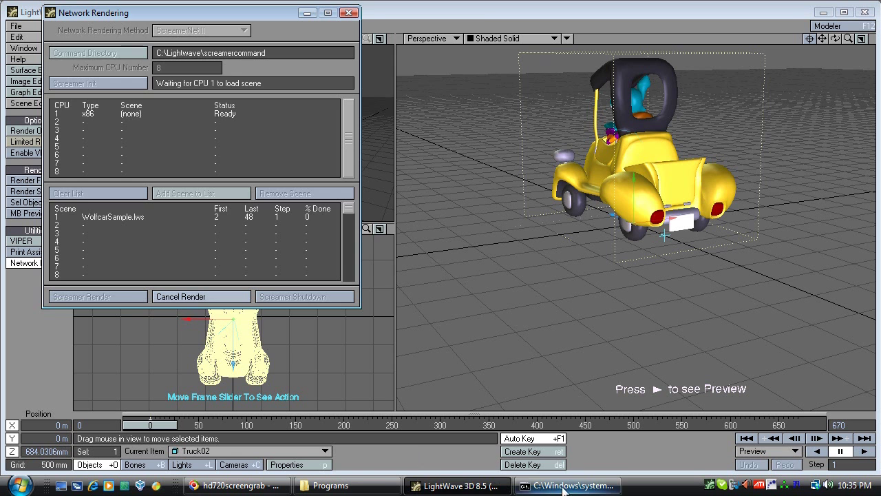
left_click(527, 486)
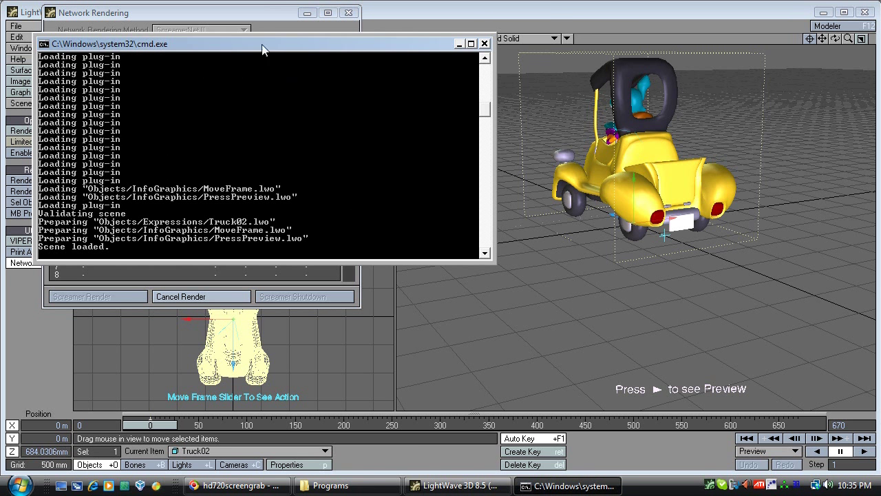
left_click_drag(253, 47, 586, 93)
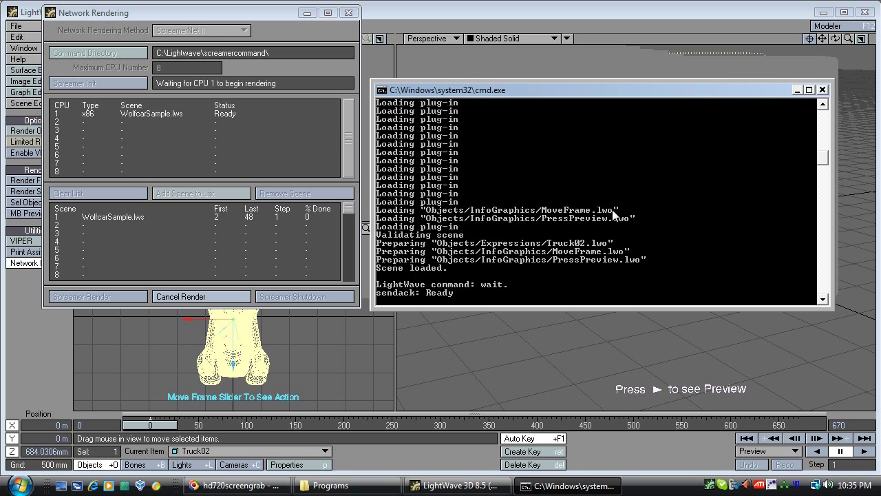
Step: Interrupt the render node's batch job and examine its console log for the scene and object loading paths
key("ctrl+c")
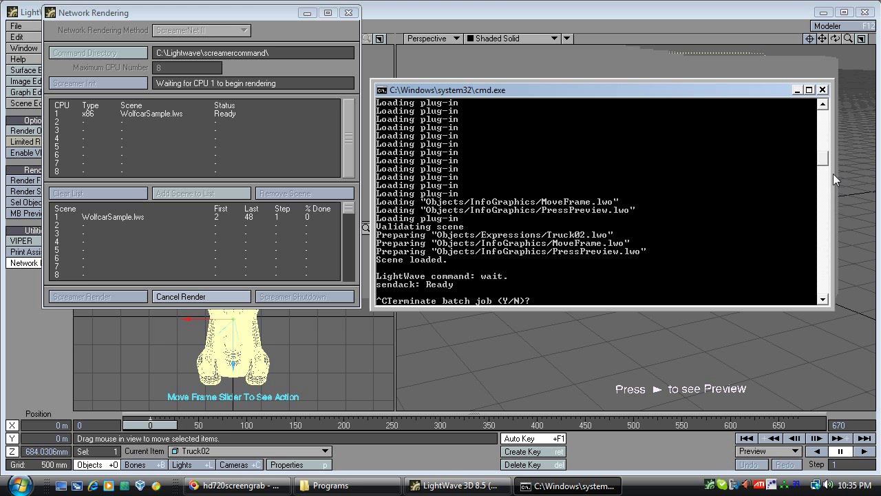
left_click_drag(824, 159, 825, 135)
scroll(825, 135, "up", 1)
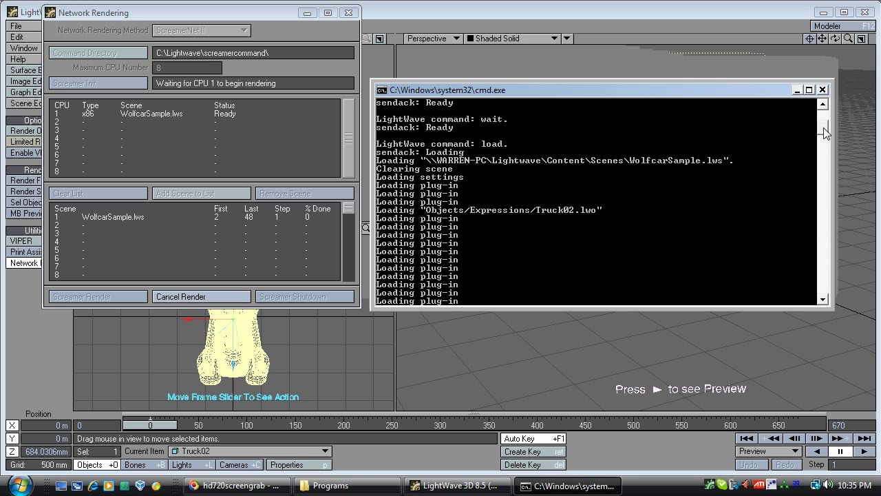
scroll(826, 134, "up", 2)
scroll(826, 131, "up", 4)
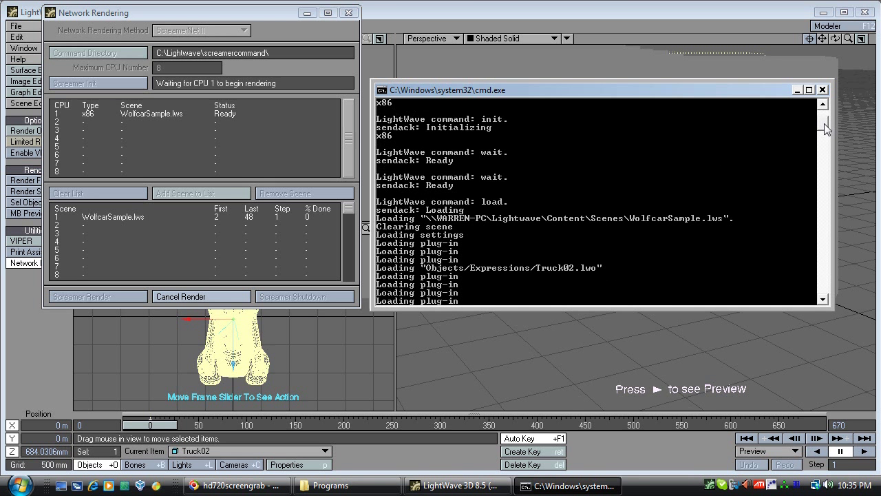
scroll(826, 131, "down", 5)
scroll(826, 131, "down", 3)
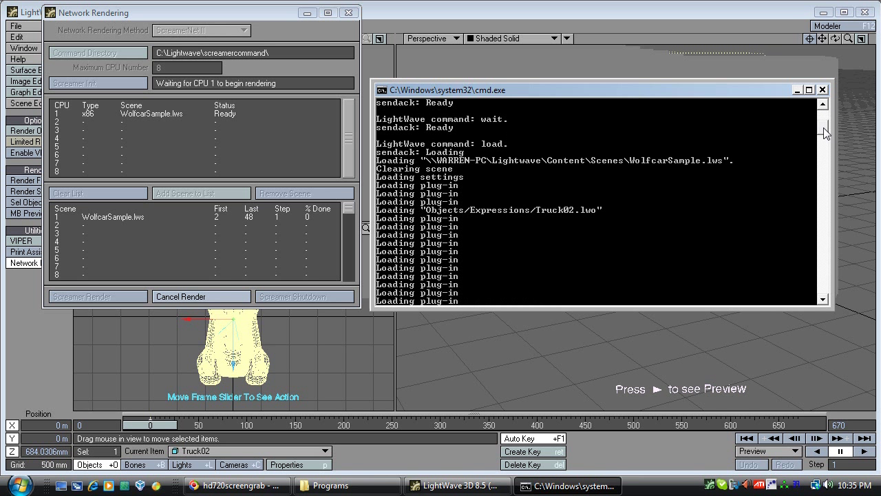
left_click_drag(826, 138, 825, 165)
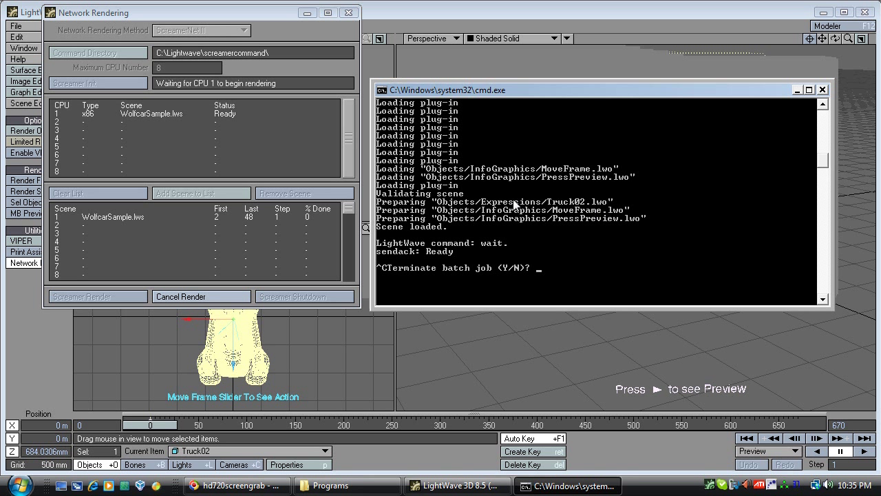
Step: Answer n to the batch job termination prompt and cancel the ScreamerNet render in LightWave
type("n")
key("Return")
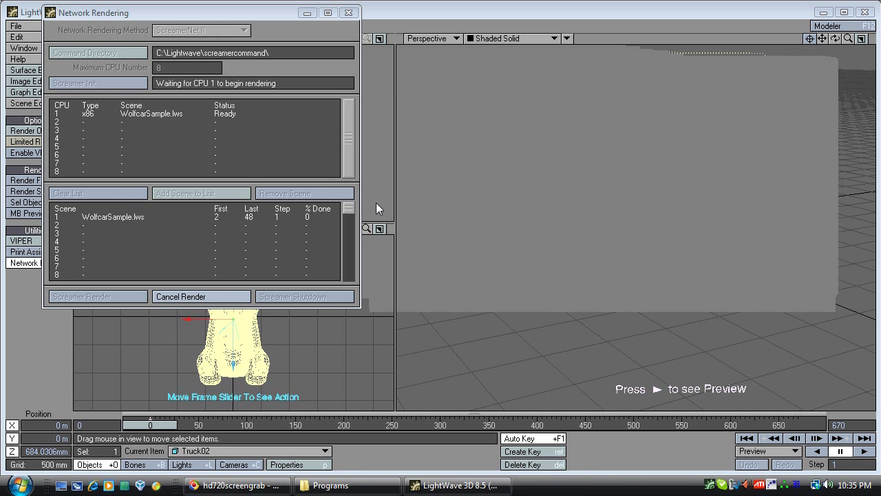
left_click(220, 300)
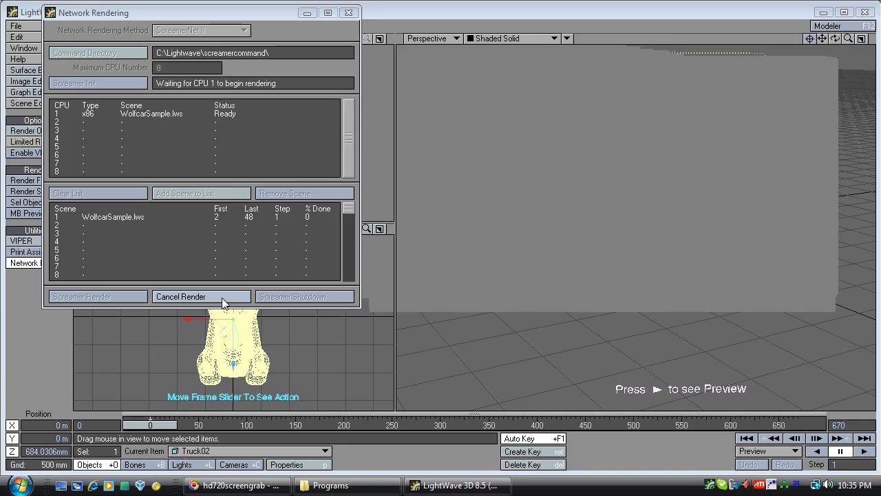